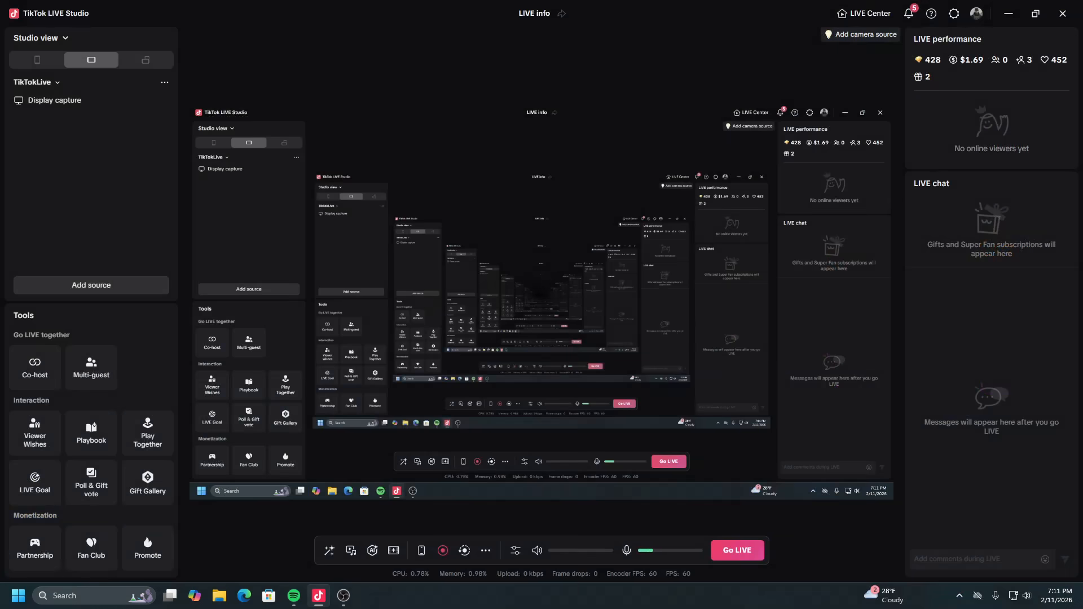
Switch to OBS and compare the Live Scene with the Primary Monitor scene in the main and vertical previews.
{"action": "left_click", "coordinate": [383, 285]}
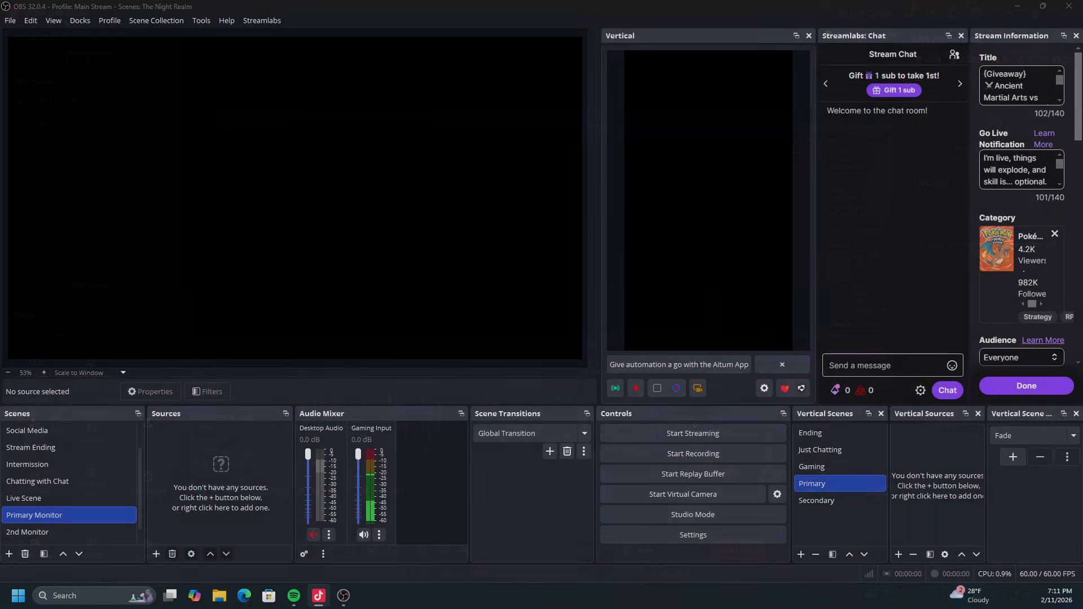
{"action": "left_click", "coordinate": [39, 19]}
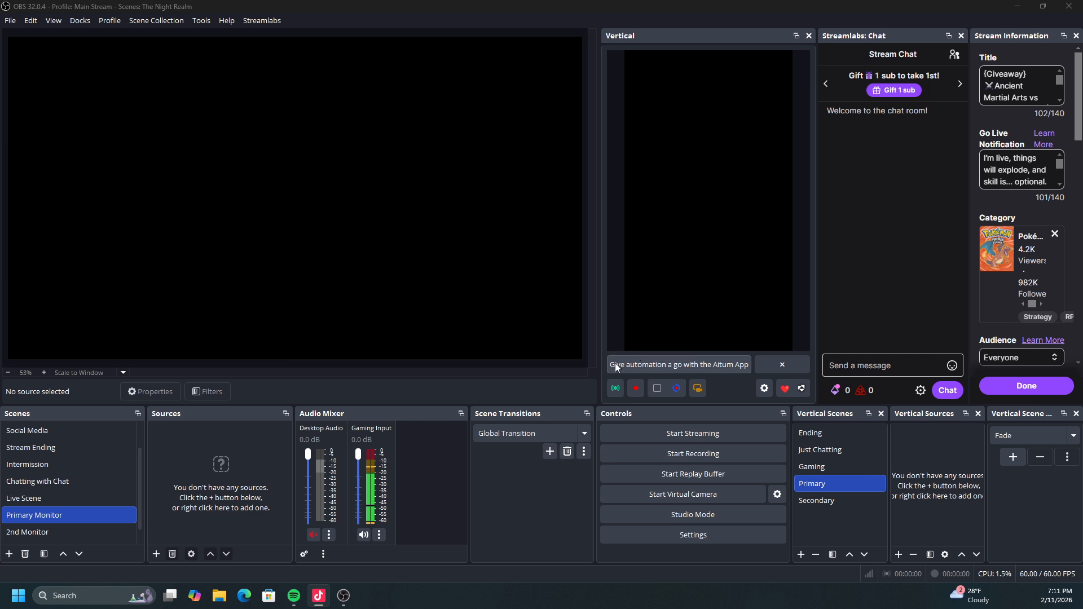
{"action": "left_click", "coordinate": [42, 502]}
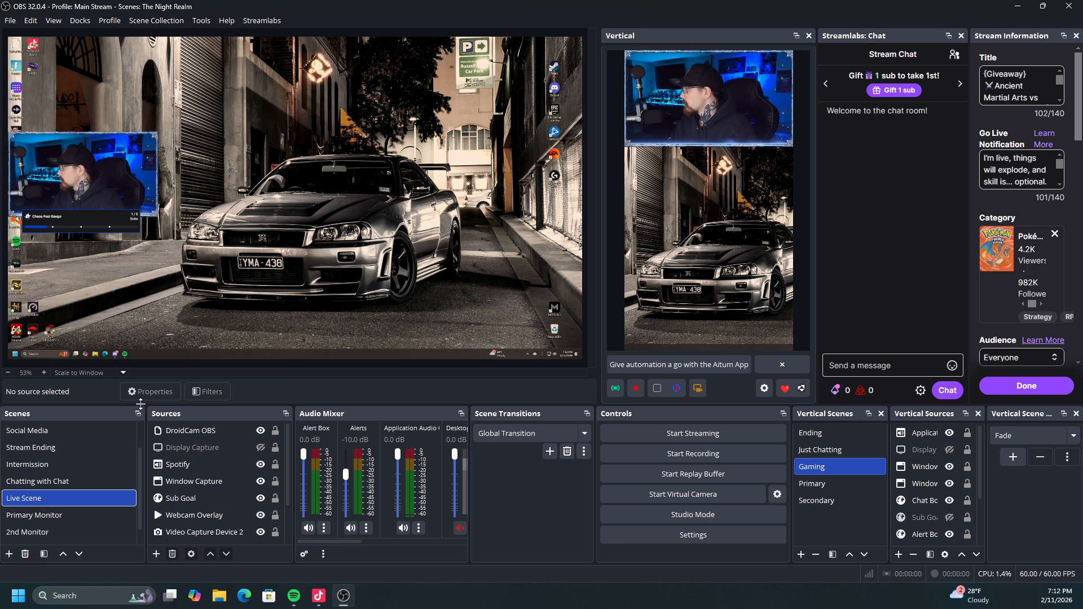
{"action": "left_click", "coordinate": [62, 516]}
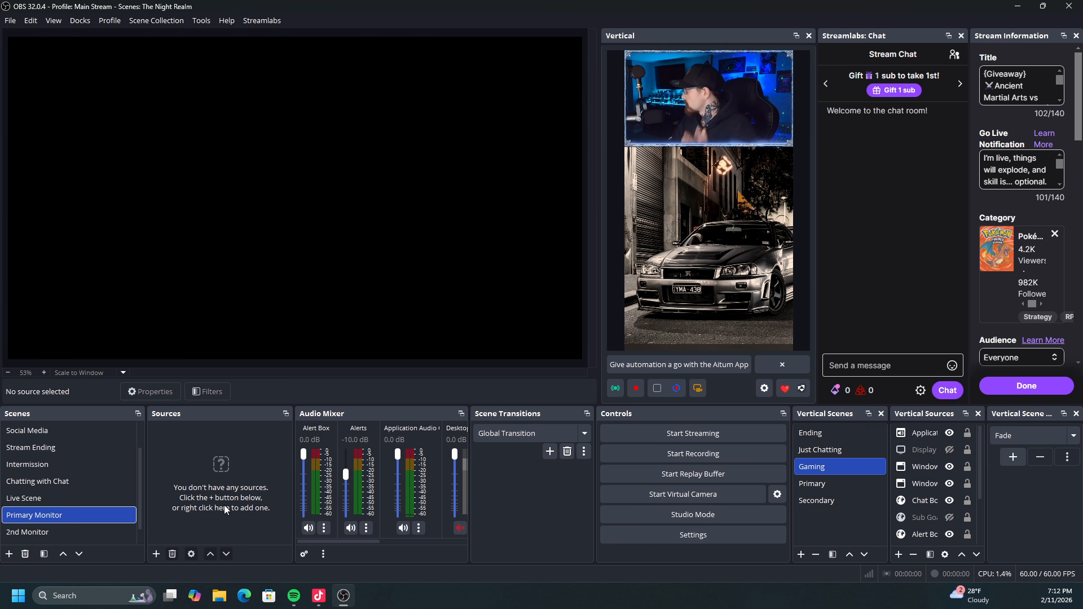
{"action": "left_click", "coordinate": [94, 492]}
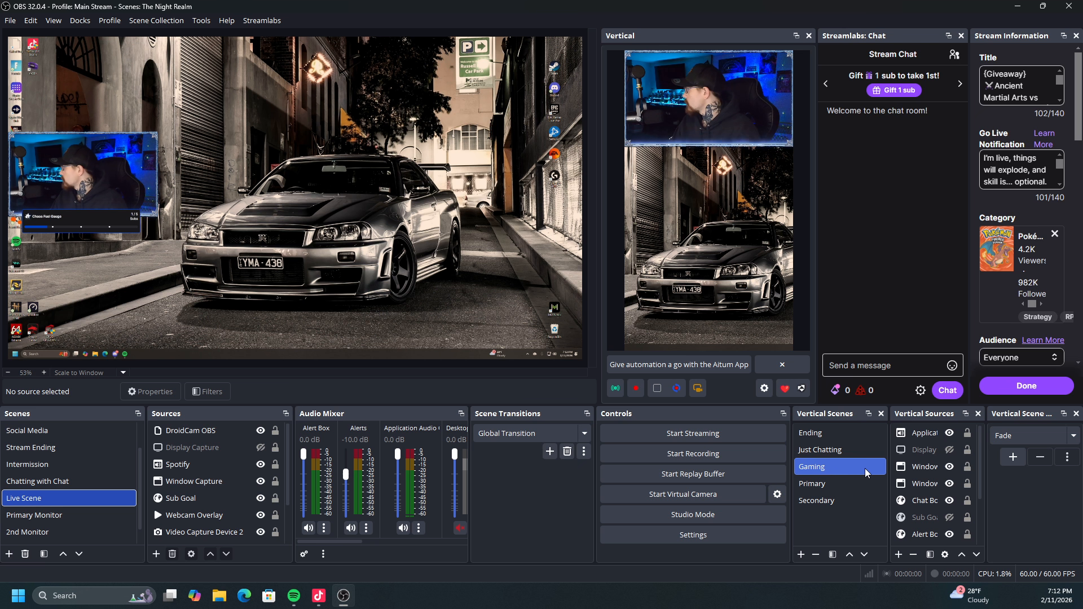
Review the Gaming vertical scene's options and the DroidCam OBS source, and return to the Primary Monitor scene.
{"action": "right_click", "coordinate": [813, 466]}
{"action": "mouse_move", "coordinate": [853, 422]}
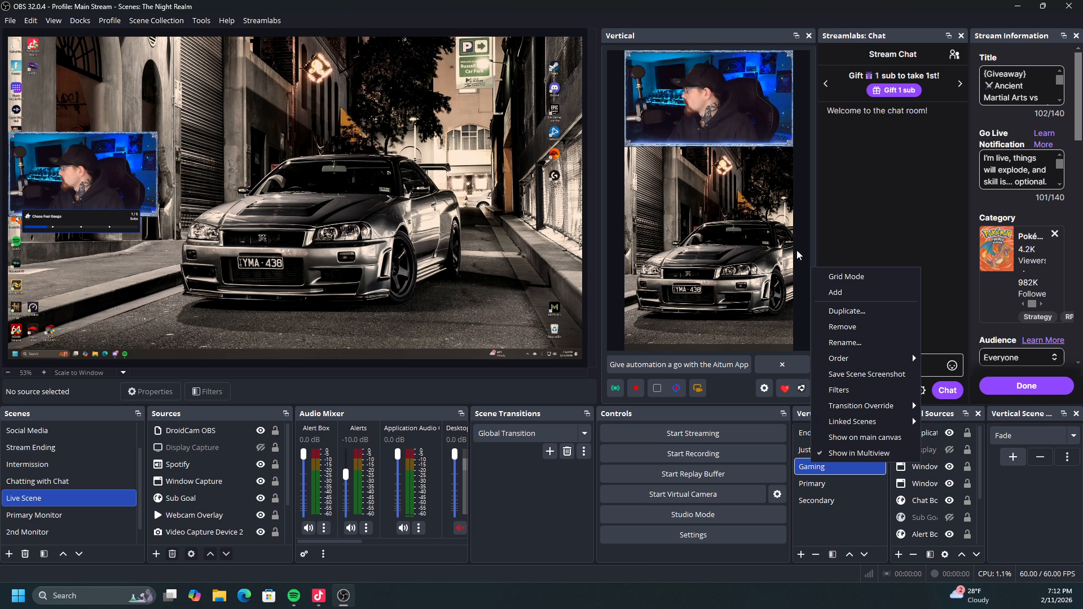
{"action": "left_click", "coordinate": [196, 432]}
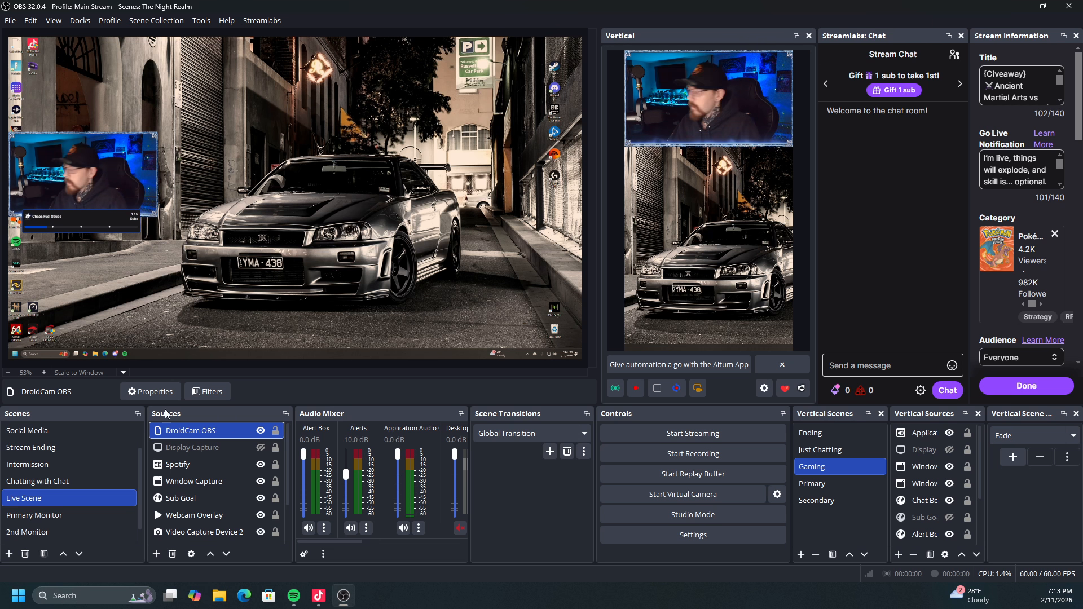
{"action": "left_click", "coordinate": [54, 517]}
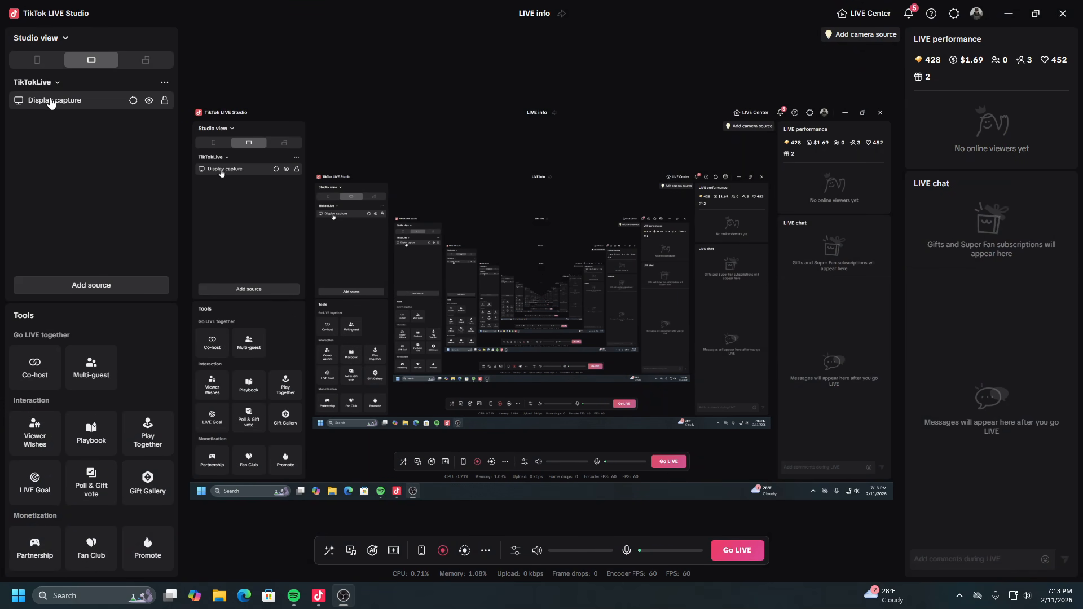
Start the vertical canvas's virtual camera in OBS with the Gaming vertical scene active.
{"action": "left_click", "coordinate": [34, 82]}
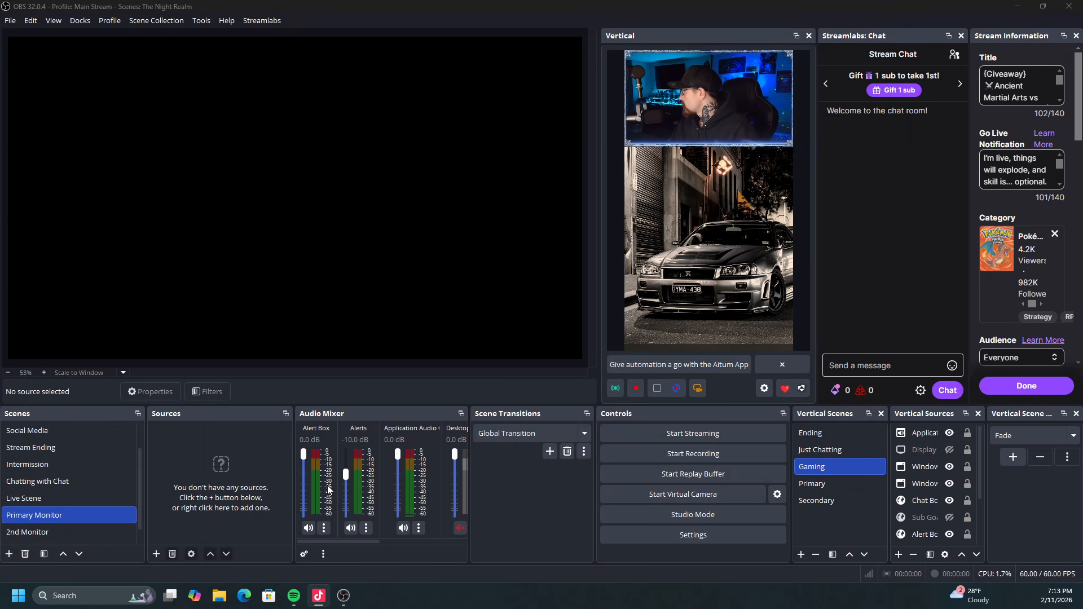
{"action": "left_click", "coordinate": [699, 388]}
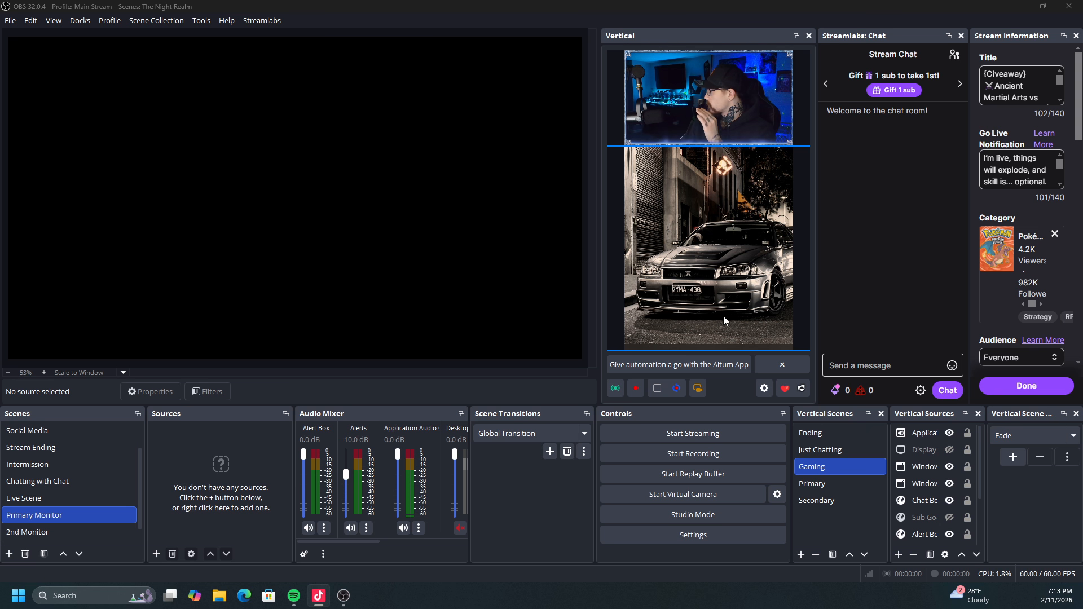
{"action": "left_click", "coordinate": [702, 393]}
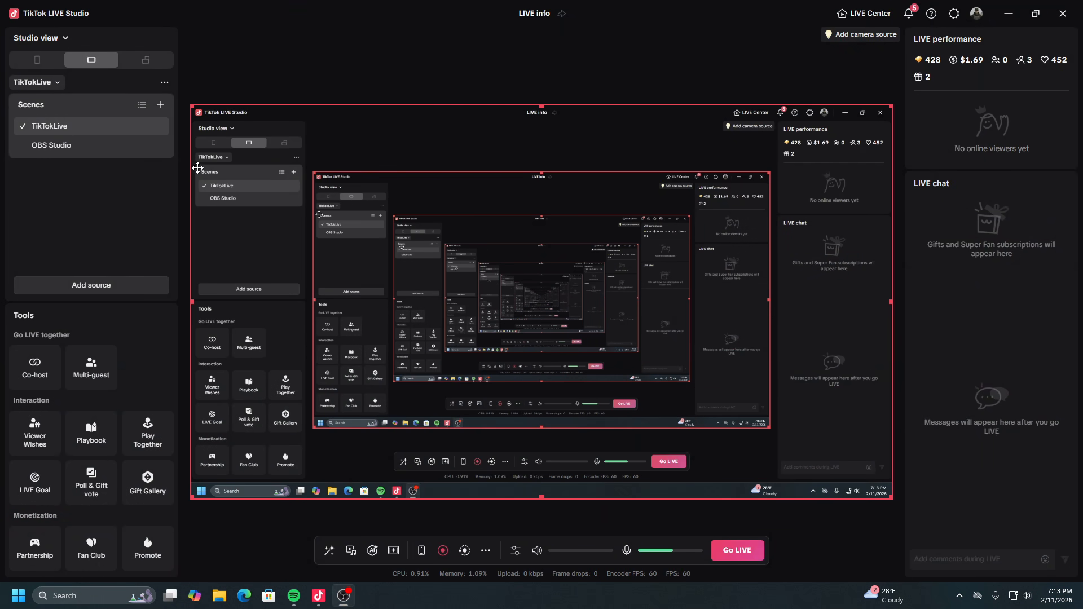
Switch to TikTok LIVE Studio, view its scene list and try to change the layout to portrait orientation.
{"action": "left_click", "coordinate": [53, 84]}
{"action": "left_click", "coordinate": [54, 84]}
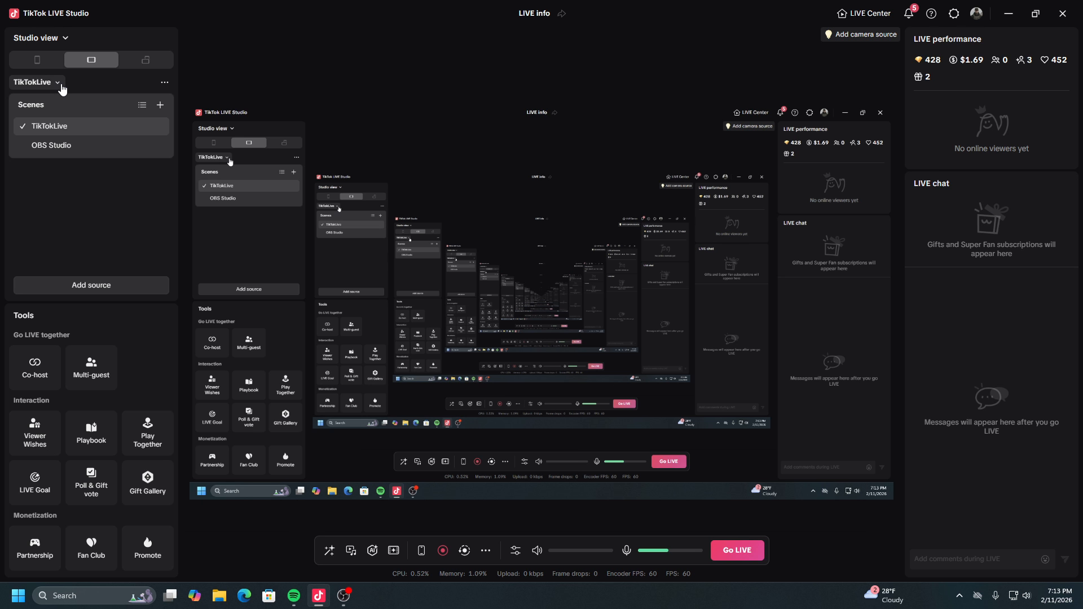
{"action": "left_click", "coordinate": [42, 62]}
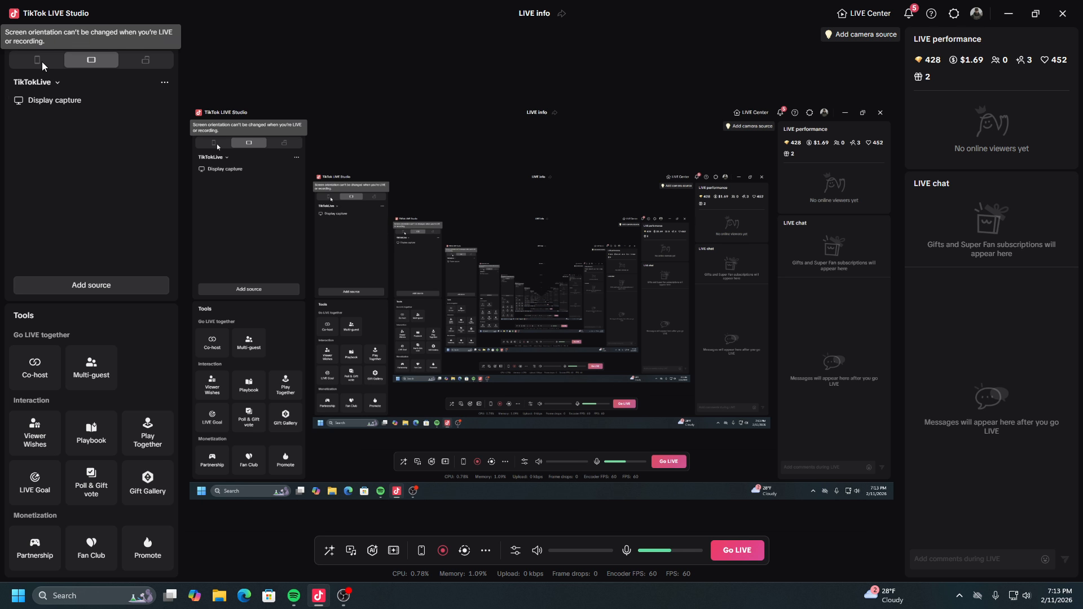
{"action": "left_click", "coordinate": [57, 82]}
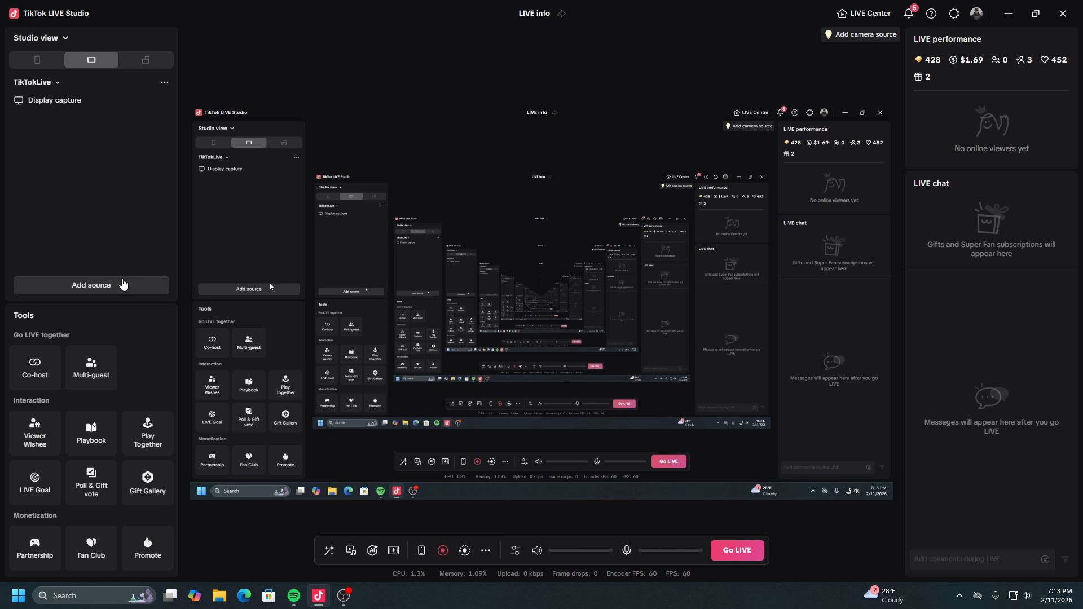
Add a Camera source to the TikTokLive scene and move it towards the middle of the canvas.
{"action": "left_click", "coordinate": [92, 286]}
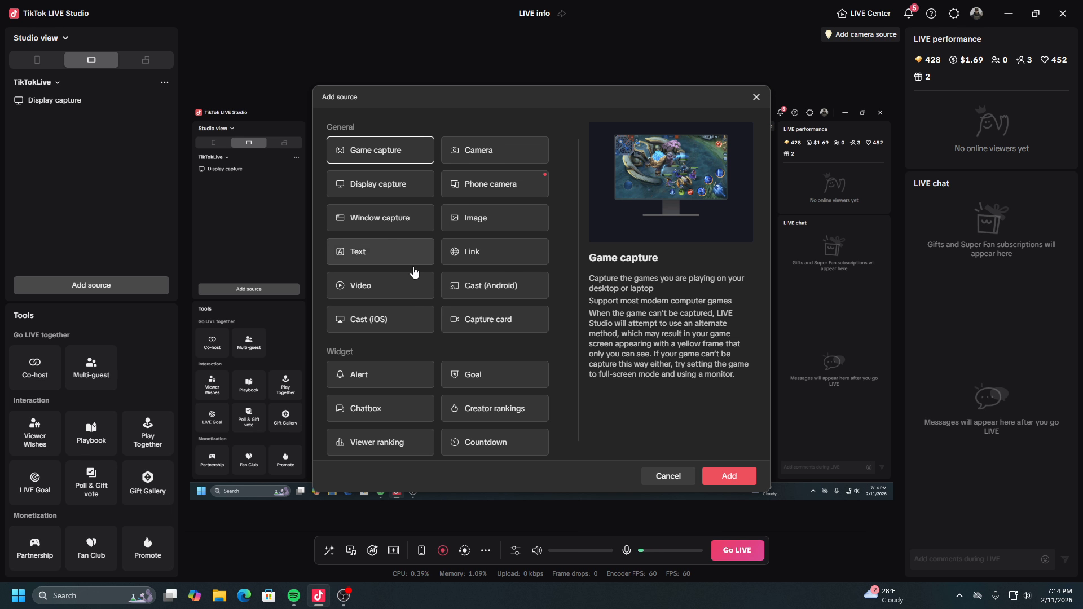
{"action": "left_click", "coordinate": [474, 150]}
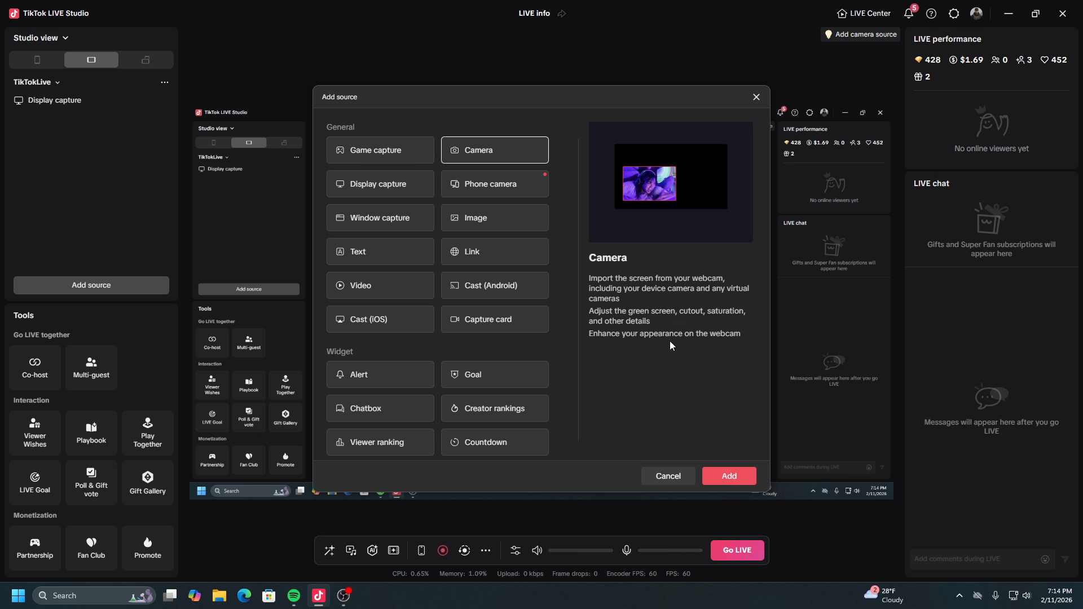
{"action": "left_click", "coordinate": [716, 471]}
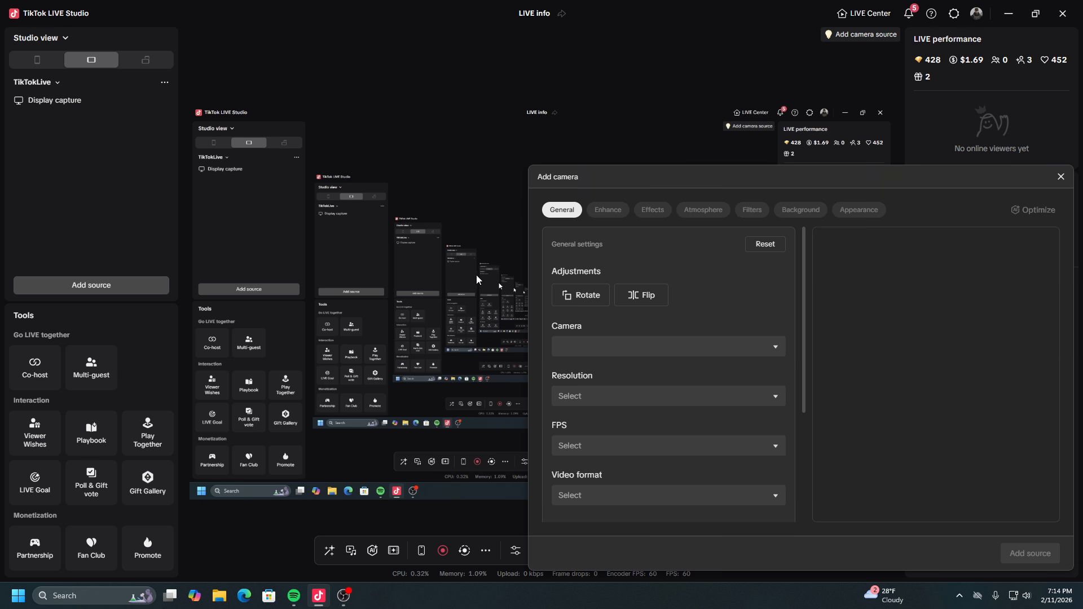
{"action": "left_click_drag", "start_coordinate": [694, 184], "coordinate": [425, 77]}
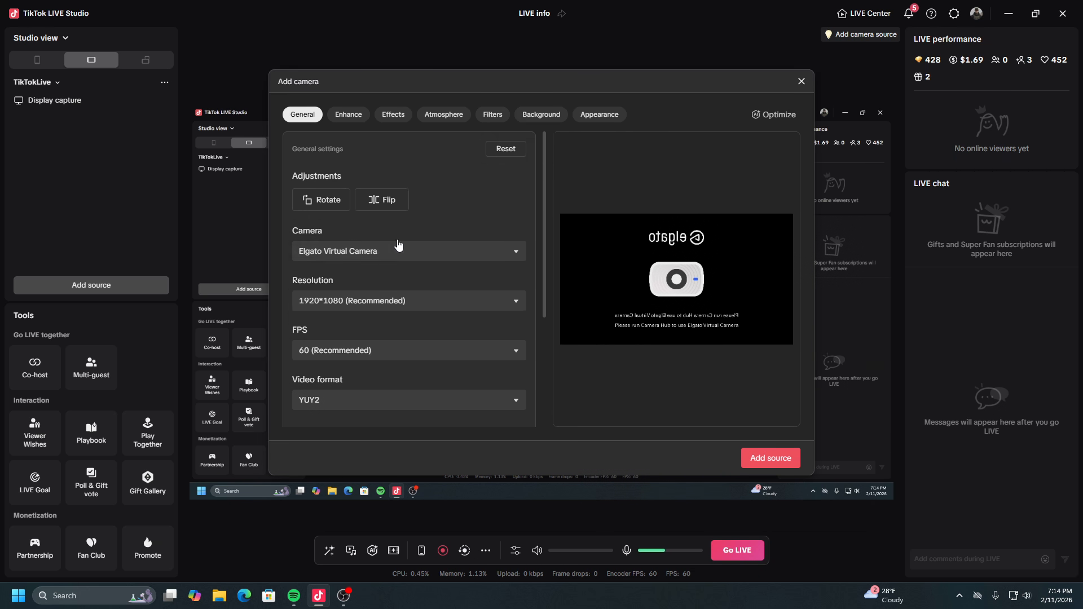
{"action": "left_click", "coordinate": [763, 458]}
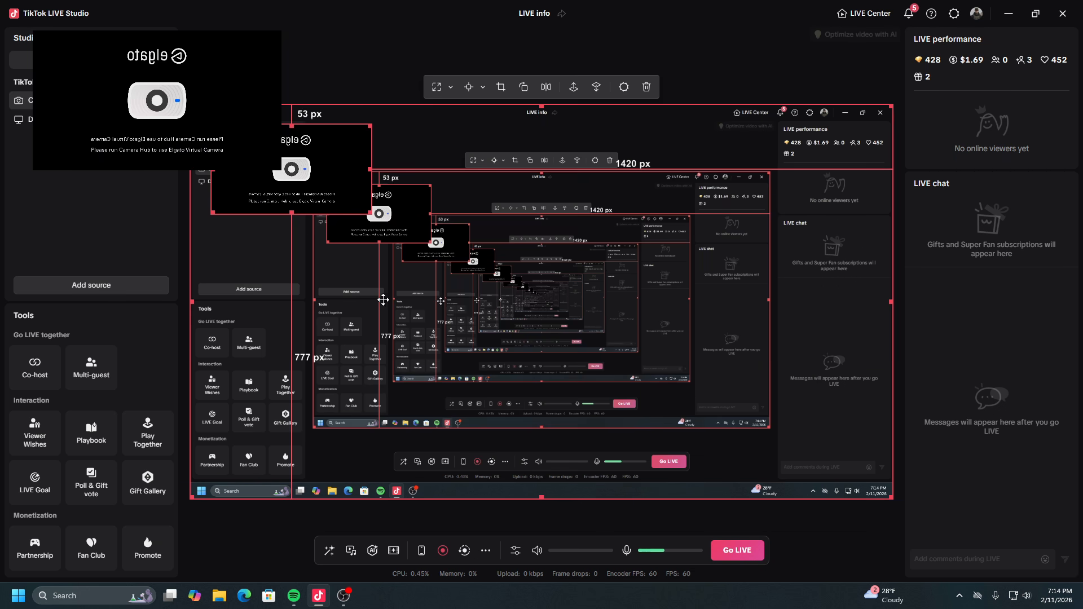
{"action": "left_click_drag", "start_coordinate": [308, 210], "coordinate": [476, 306]}
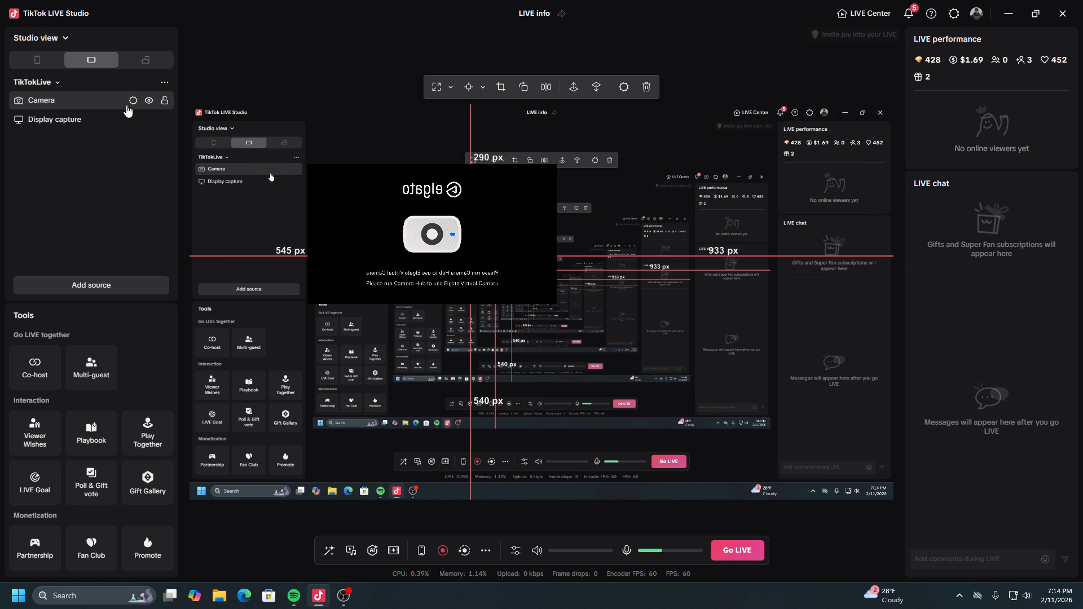
Set the Camera source's device to OBS Virtual Camera and move the vertical feed to the middle of the canvas.
{"action": "left_click", "coordinate": [134, 100]}
{"action": "left_click", "coordinate": [661, 346]}
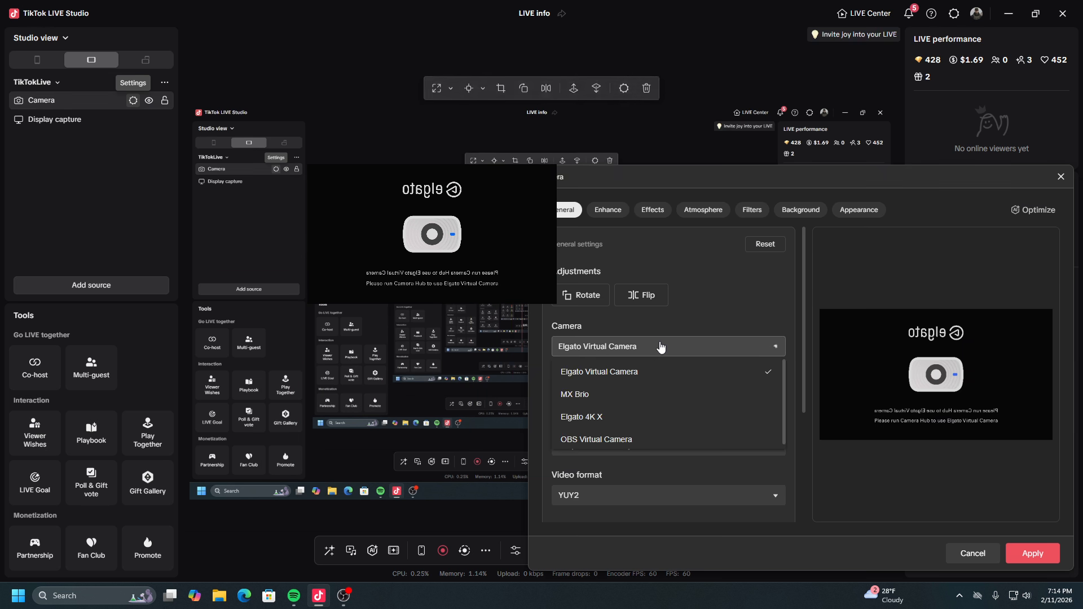
{"action": "left_click", "coordinate": [571, 440]}
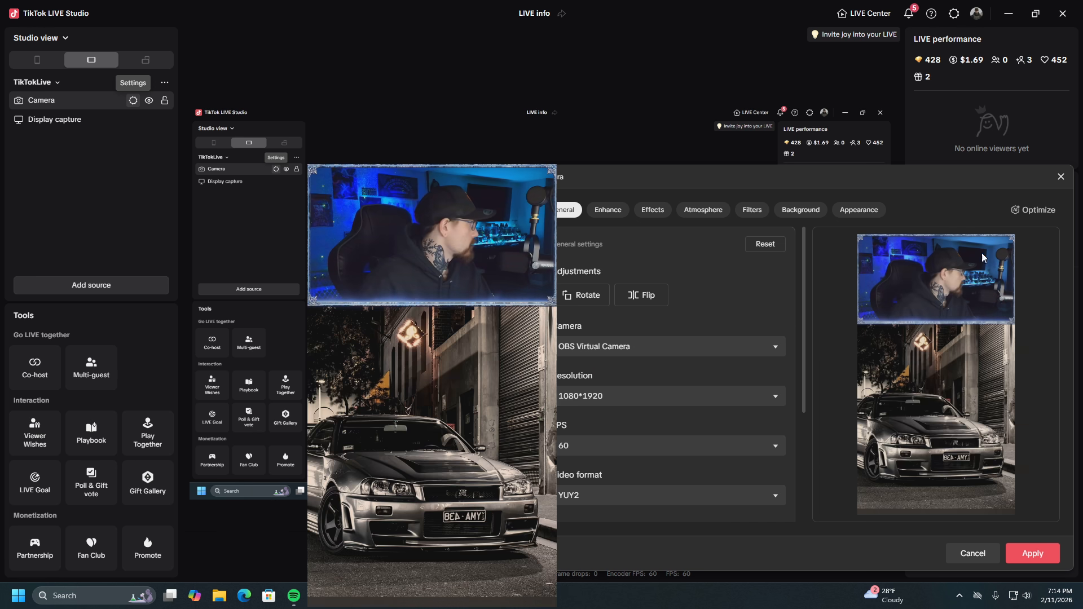
{"action": "left_click", "coordinate": [1061, 177]}
{"action": "left_click_drag", "start_coordinate": [432, 338], "coordinate": [530, 257]}
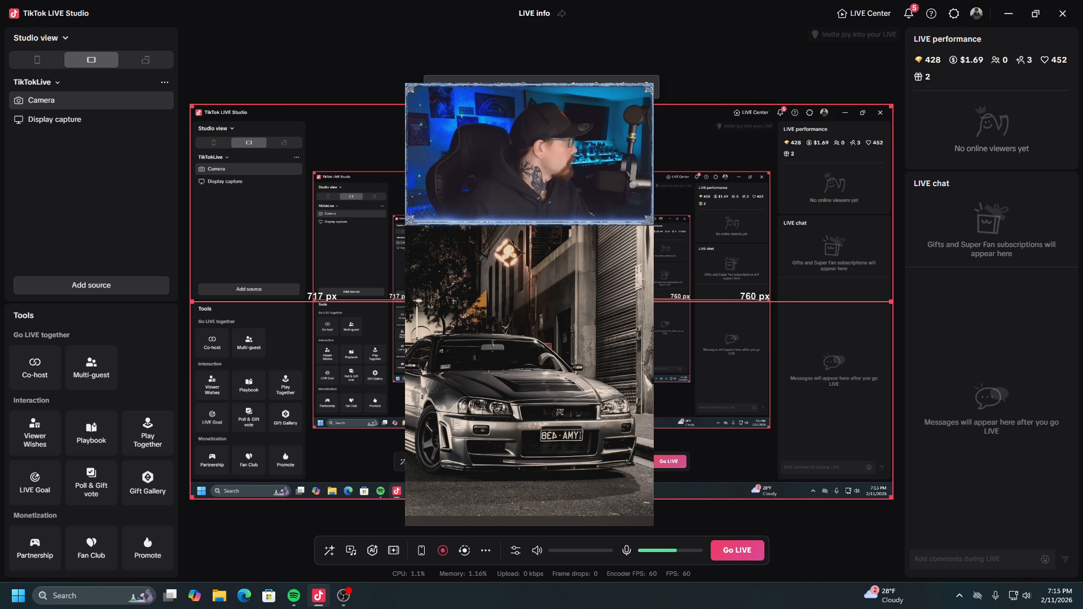
{"action": "left_click", "coordinate": [650, 85]}
{"action": "left_click", "coordinate": [125, 115]}
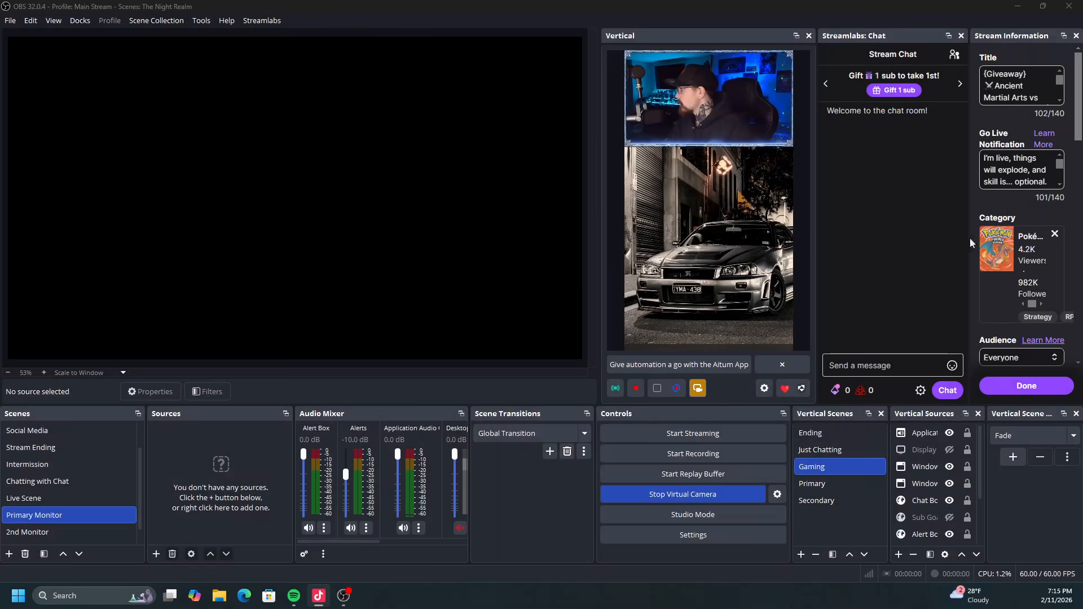
In OBS, review the Gaming vertical scene's sources and add the existing DroidCam OBS source to the Primary vertical scene.
{"action": "left_click", "coordinate": [819, 466]}
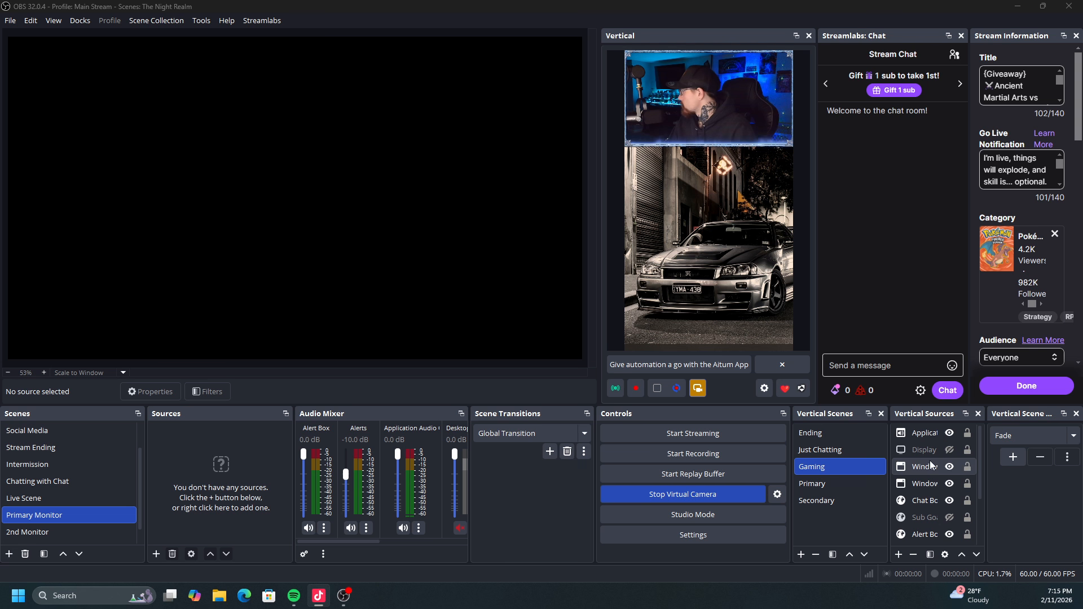
{"action": "scroll", "coordinate": [916, 522], "scroll_direction": "down", "scroll_amount": 2}
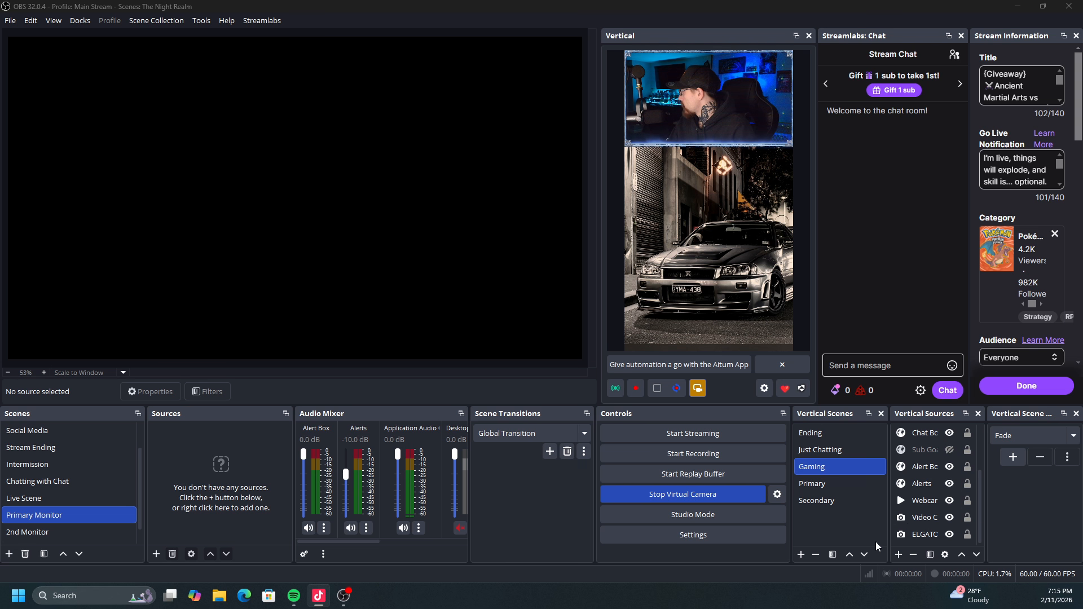
{"action": "left_click", "coordinate": [837, 486]}
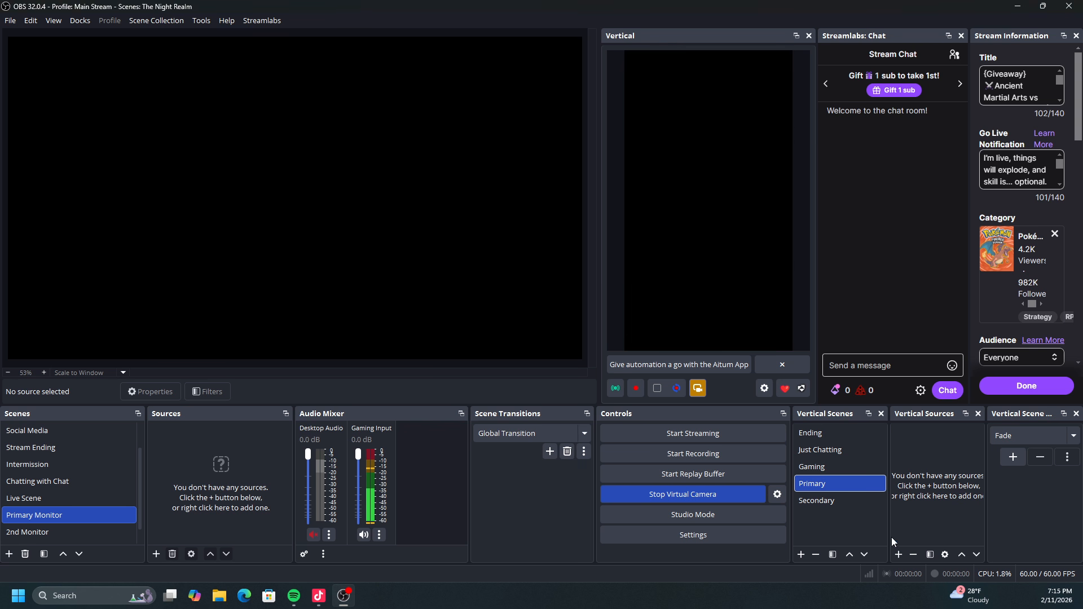
{"action": "left_click", "coordinate": [899, 555]}
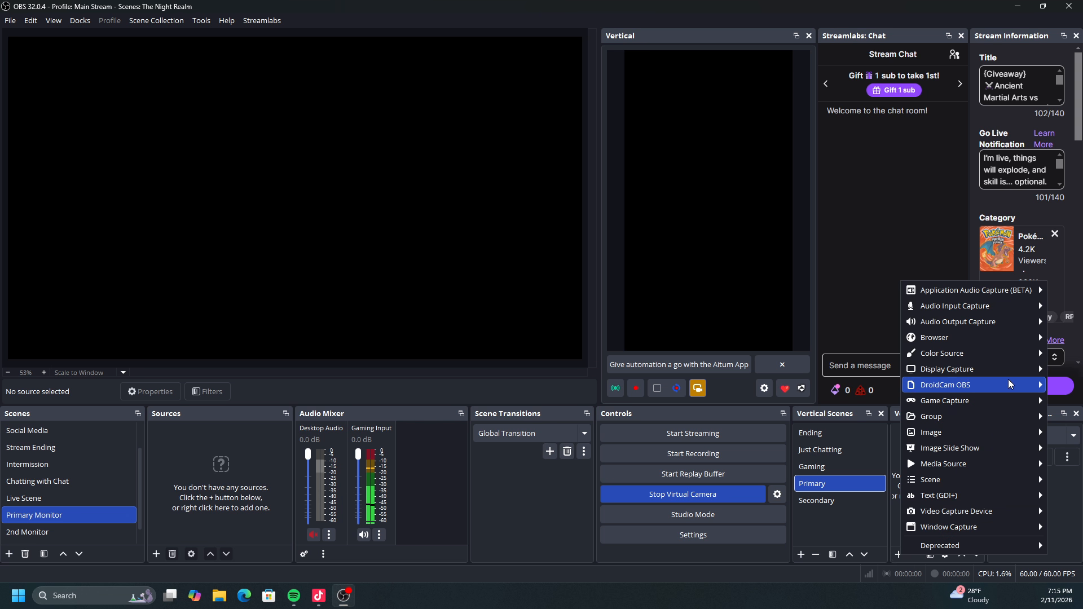
{"action": "mouse_move", "coordinate": [996, 386]}
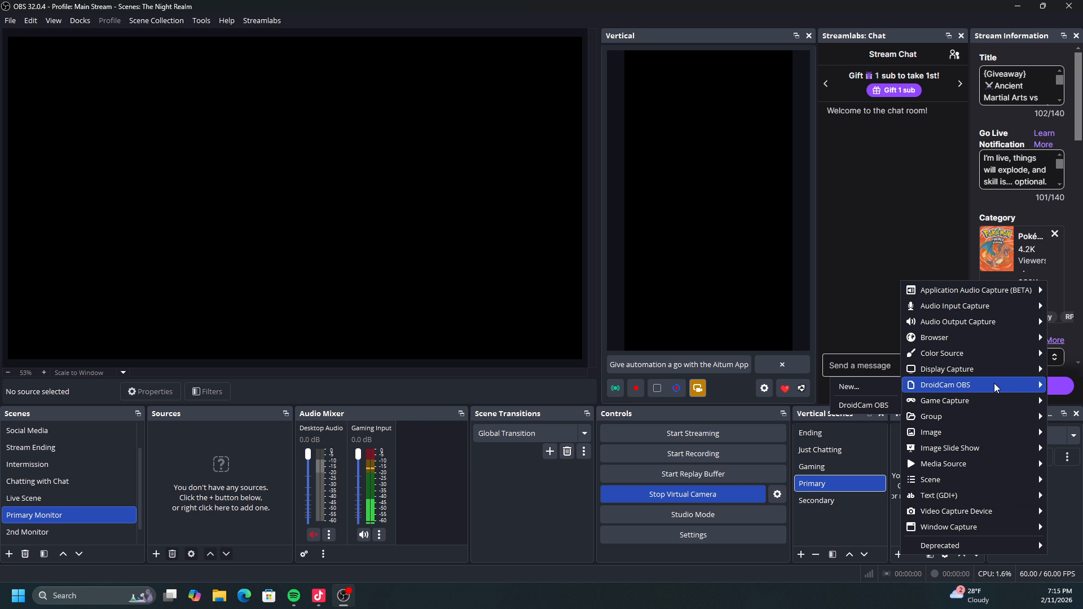
{"action": "left_click", "coordinate": [878, 401]}
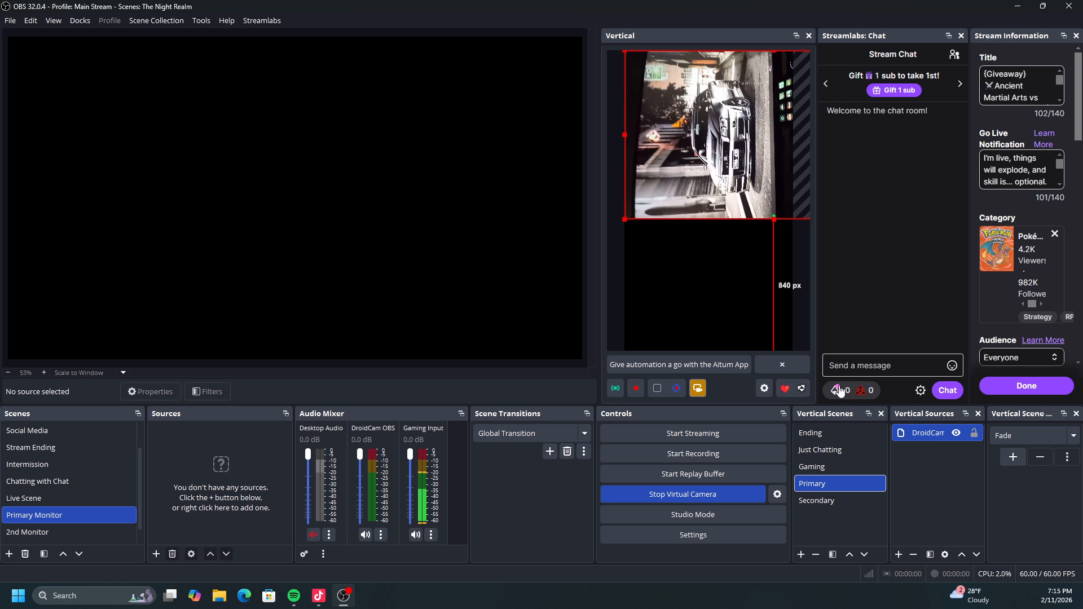
Rotate the DroidCam OBS source in the vertical canvas 90 degrees counterclockwise.
{"action": "right_click", "coordinate": [735, 199]}
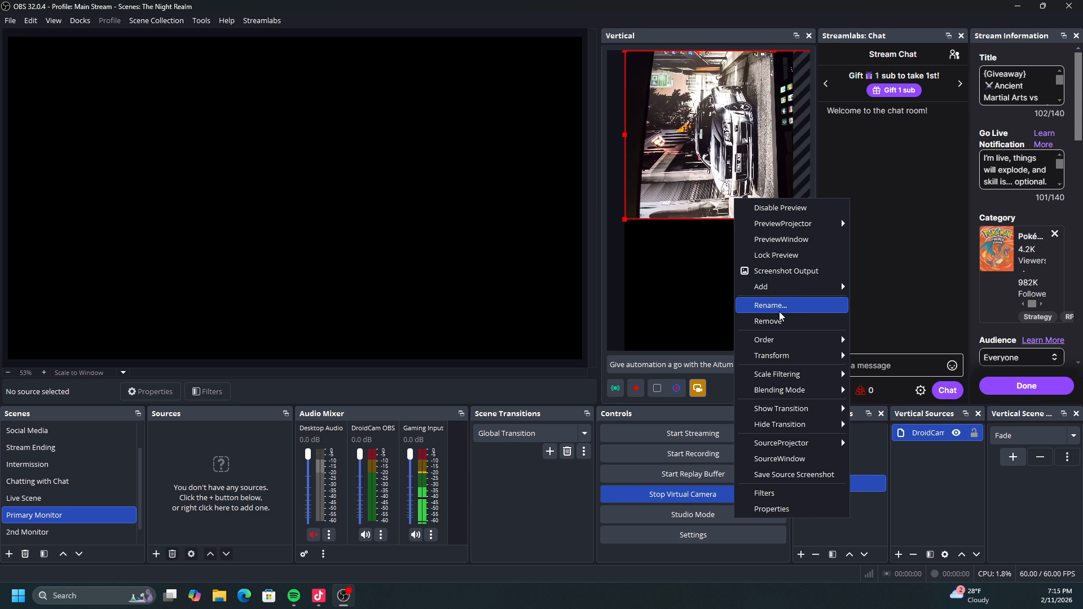
{"action": "mouse_move", "coordinate": [787, 356]}
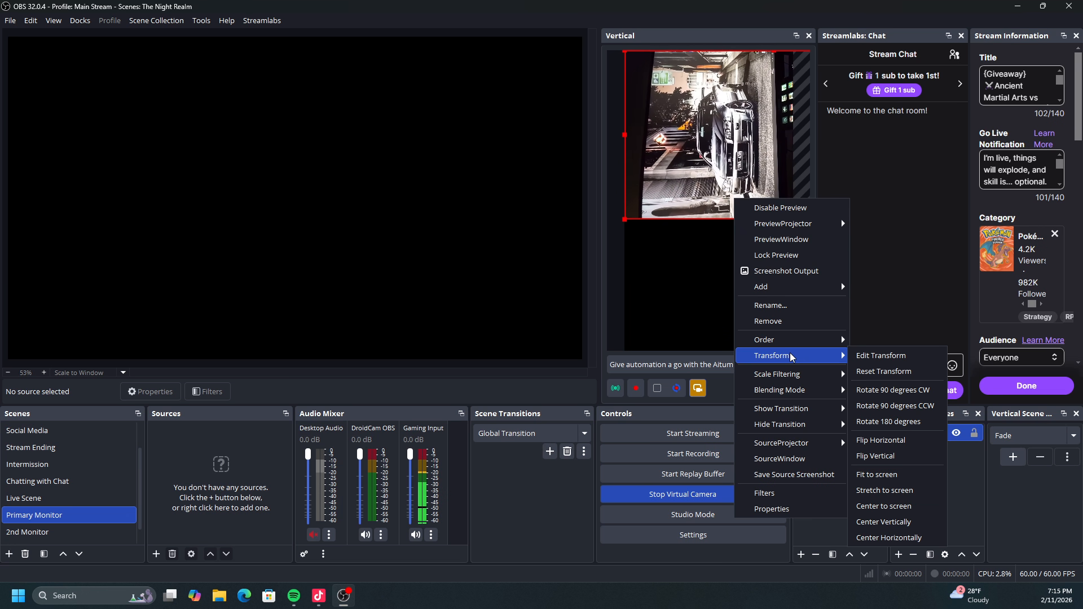
{"action": "left_click", "coordinate": [879, 407]}
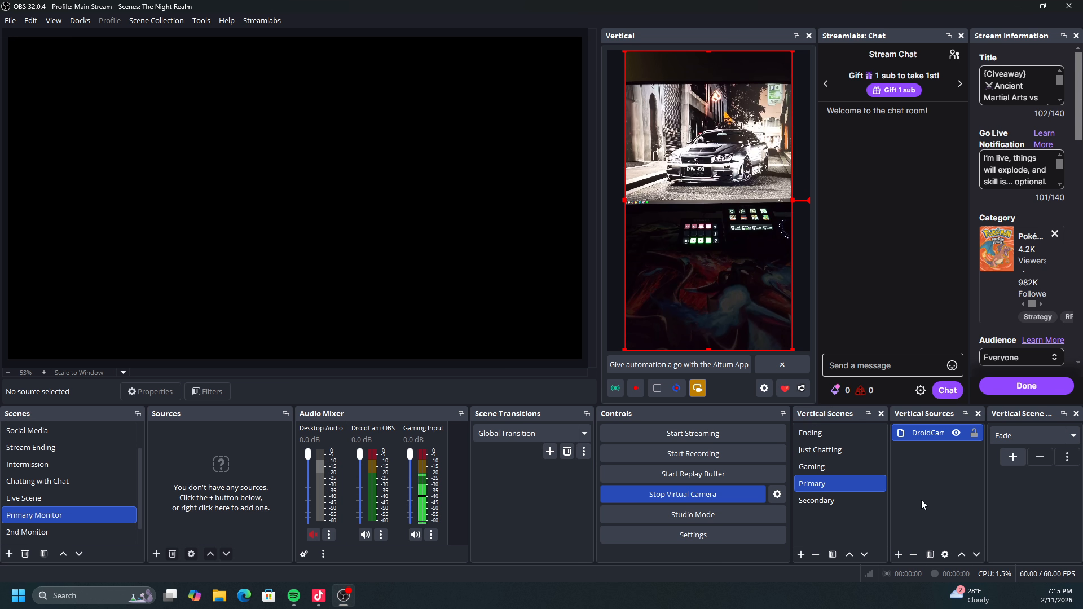
Add the existing Video Capture Device 2 source to the Primary vertical scene, then shrink and centre it at the canvas's upper edge.
{"action": "left_click", "coordinate": [904, 550]}
{"action": "mouse_move", "coordinate": [957, 381]}
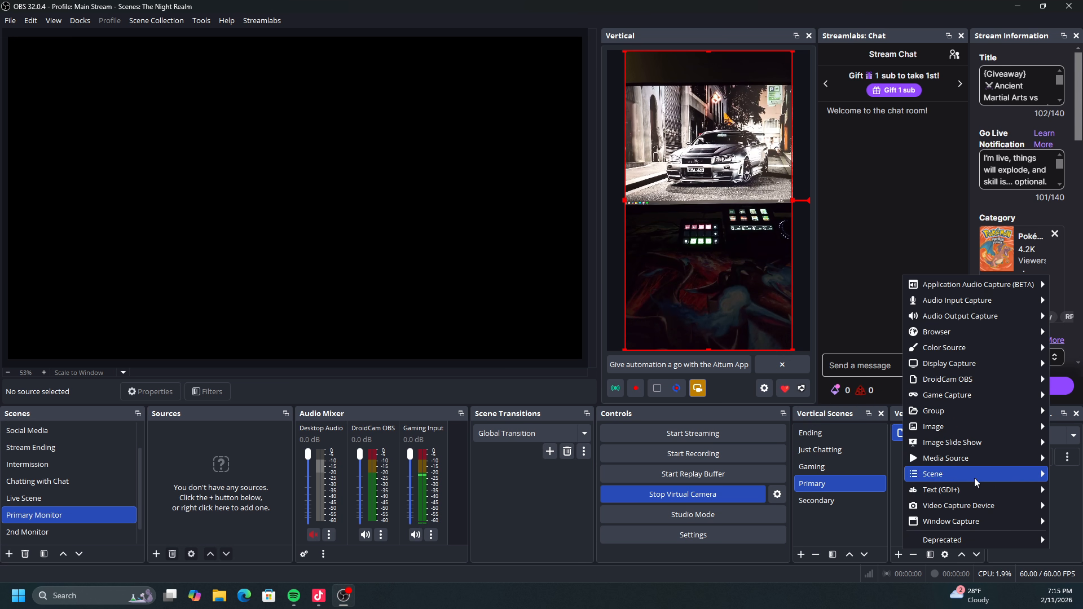
{"action": "mouse_move", "coordinate": [962, 506]}
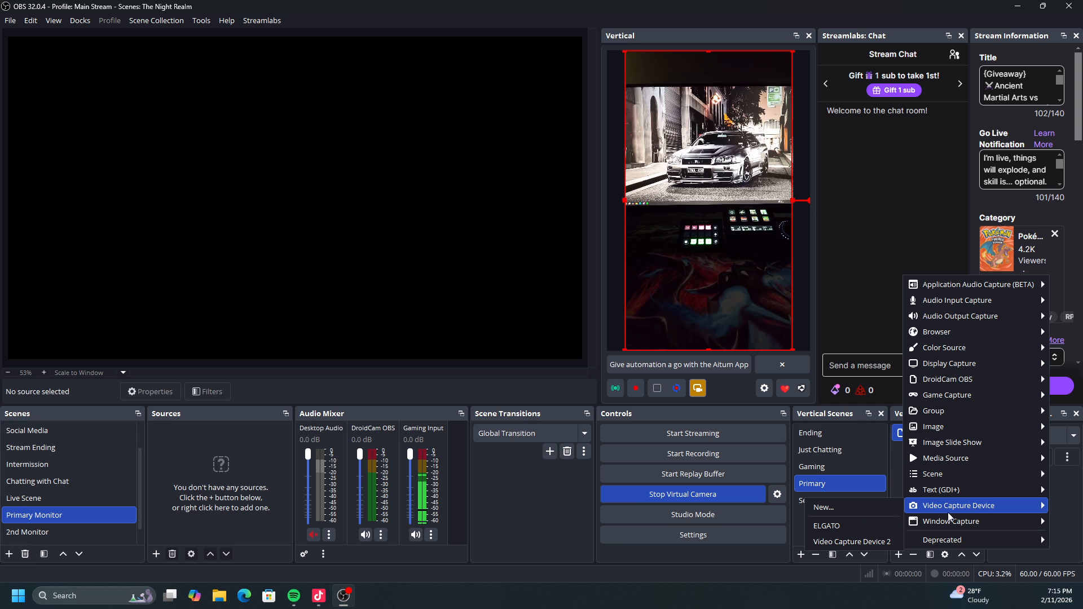
{"action": "left_click", "coordinate": [871, 545]}
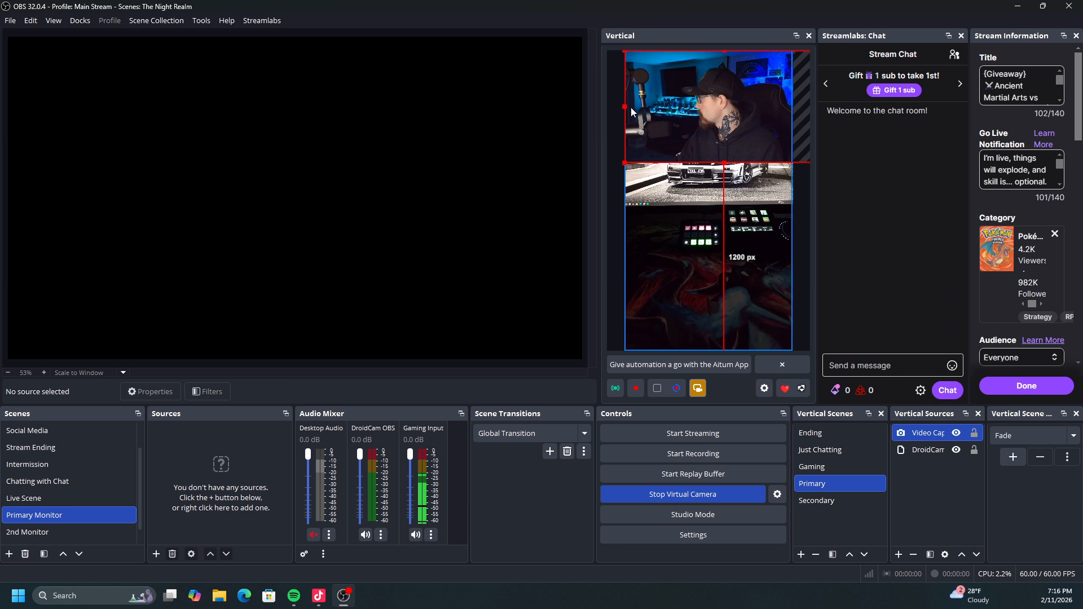
{"action": "left_click_drag", "start_coordinate": [624, 163], "coordinate": [664, 140]}
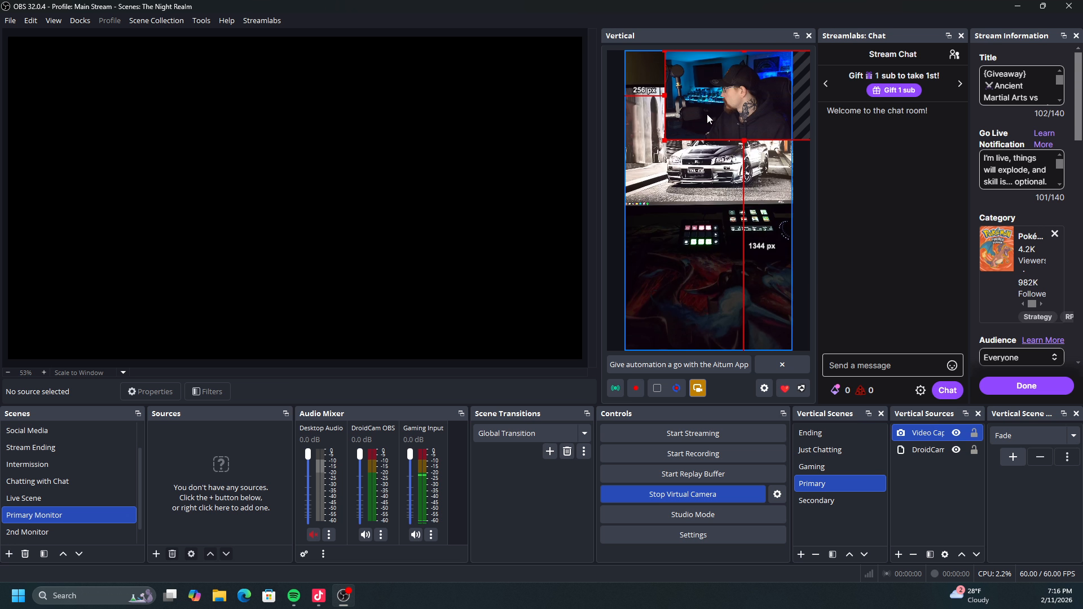
{"action": "left_click_drag", "start_coordinate": [723, 120], "coordinate": [689, 123]}
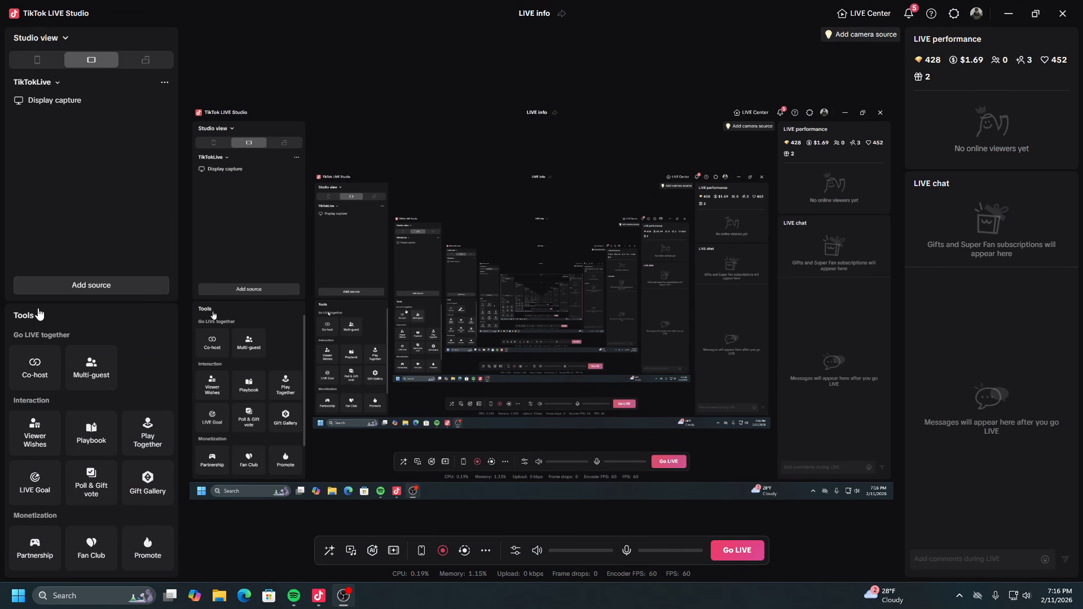
In TikTok LIVE Studio, preview the OBS Virtual Camera feed in a new Camera source's settings without adding the source.
{"action": "left_click", "coordinate": [158, 290]}
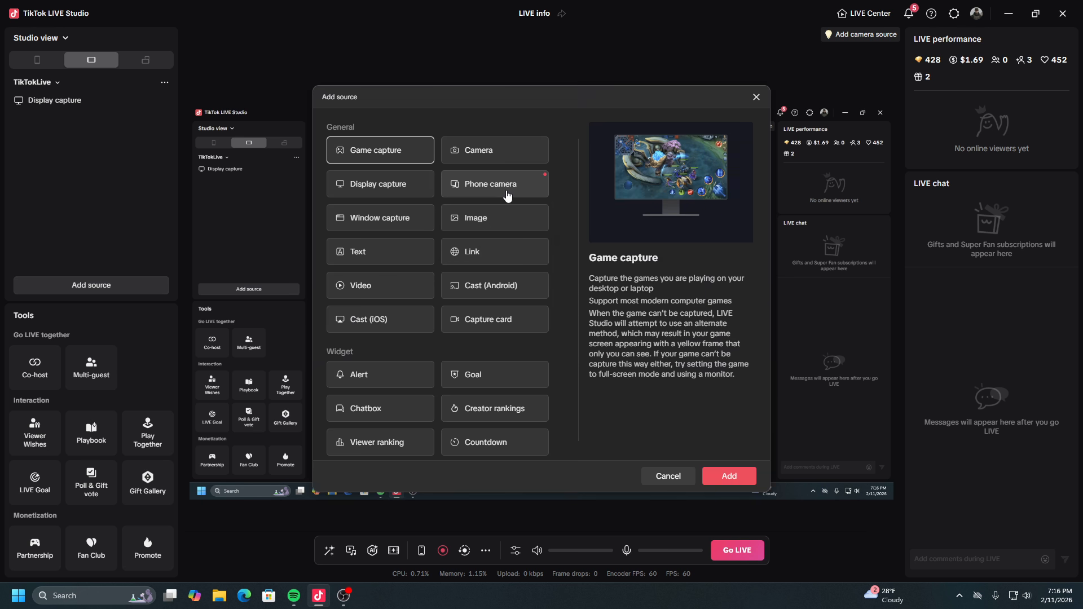
{"action": "left_click", "coordinate": [486, 151]}
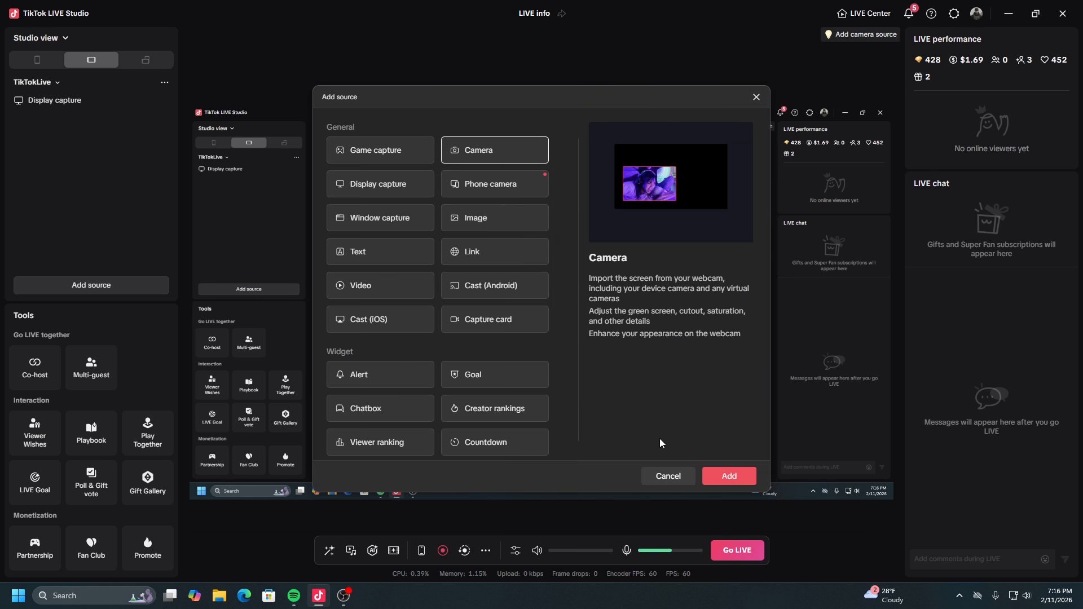
{"action": "left_click", "coordinate": [729, 476]}
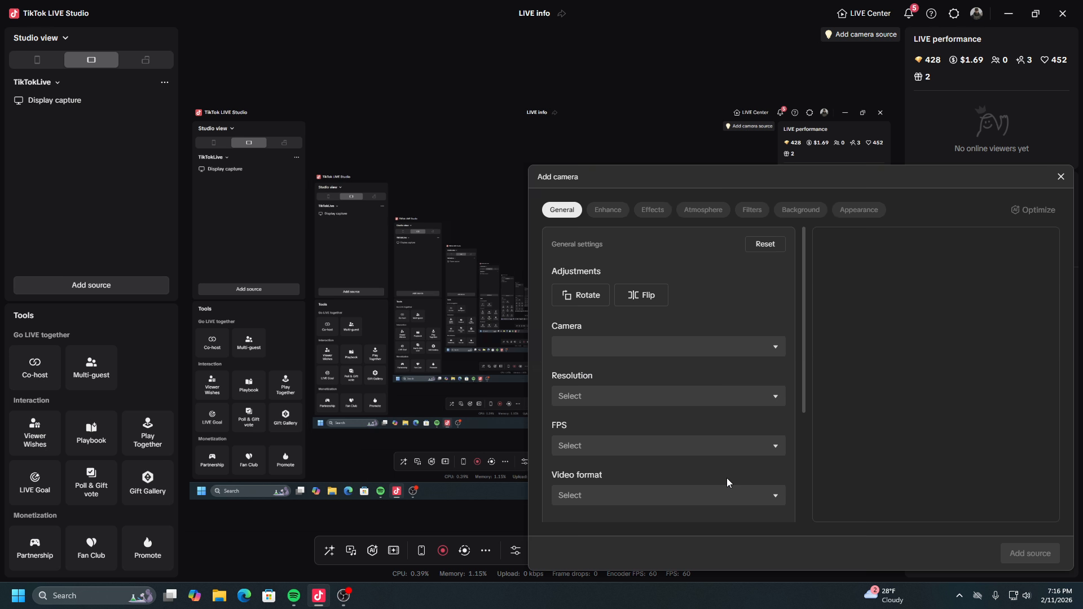
{"action": "left_click", "coordinate": [681, 354]}
{"action": "left_click", "coordinate": [639, 439]}
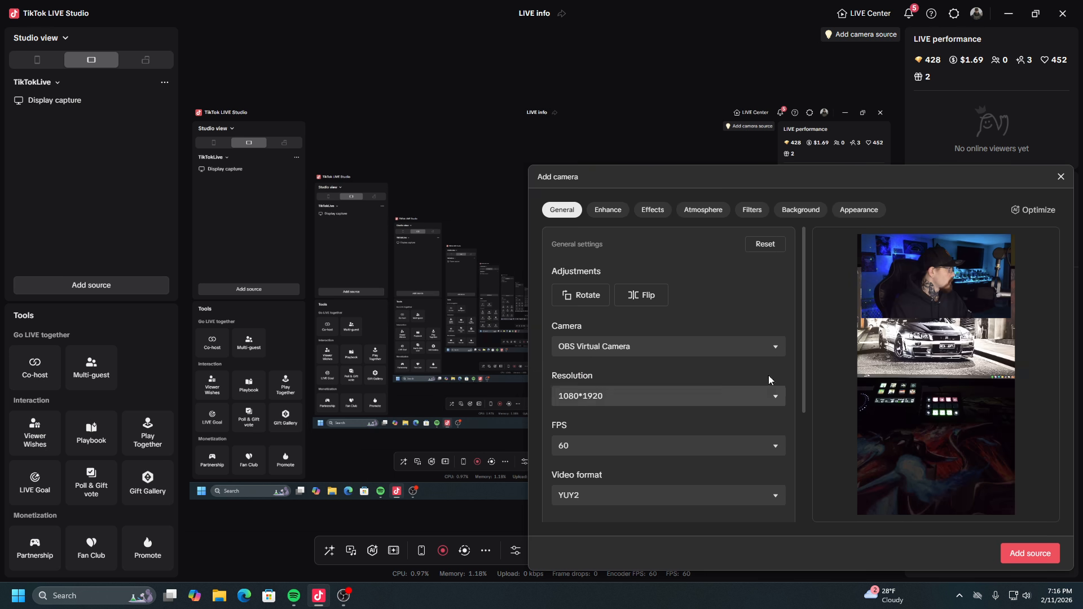
{"action": "left_click_drag", "start_coordinate": [880, 175], "coordinate": [644, 102]}
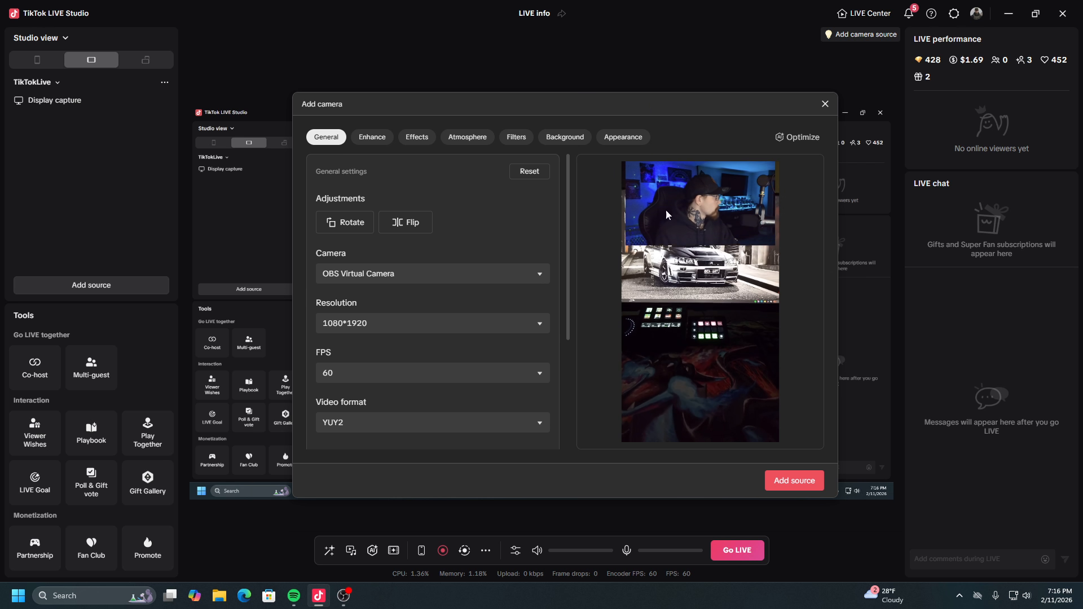
{"action": "left_click", "coordinate": [824, 104]}
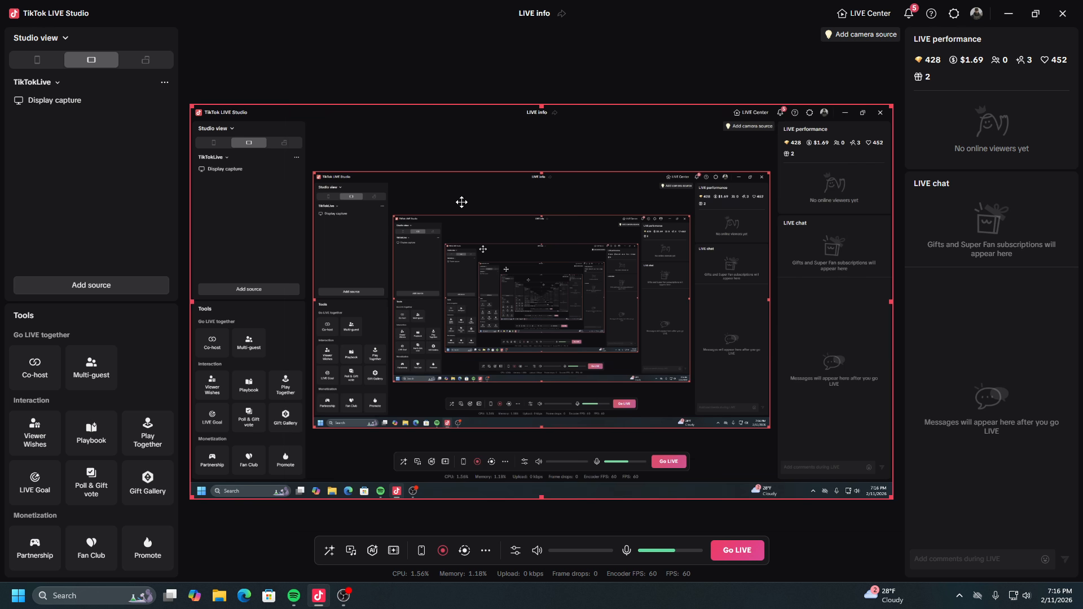
{"action": "left_click", "coordinate": [89, 230]}
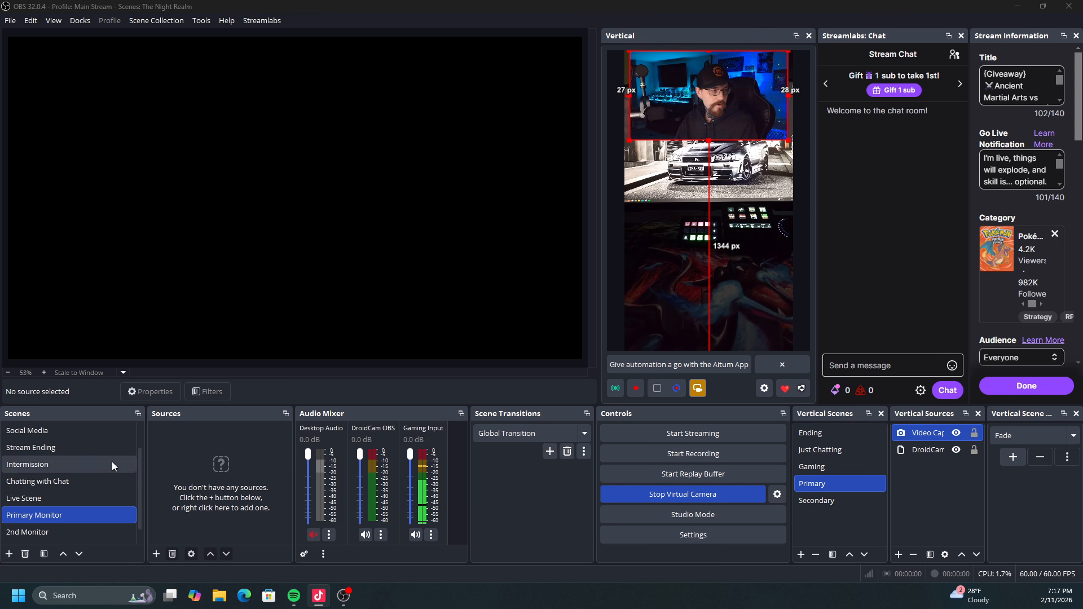
{"action": "left_click", "coordinate": [156, 554]}
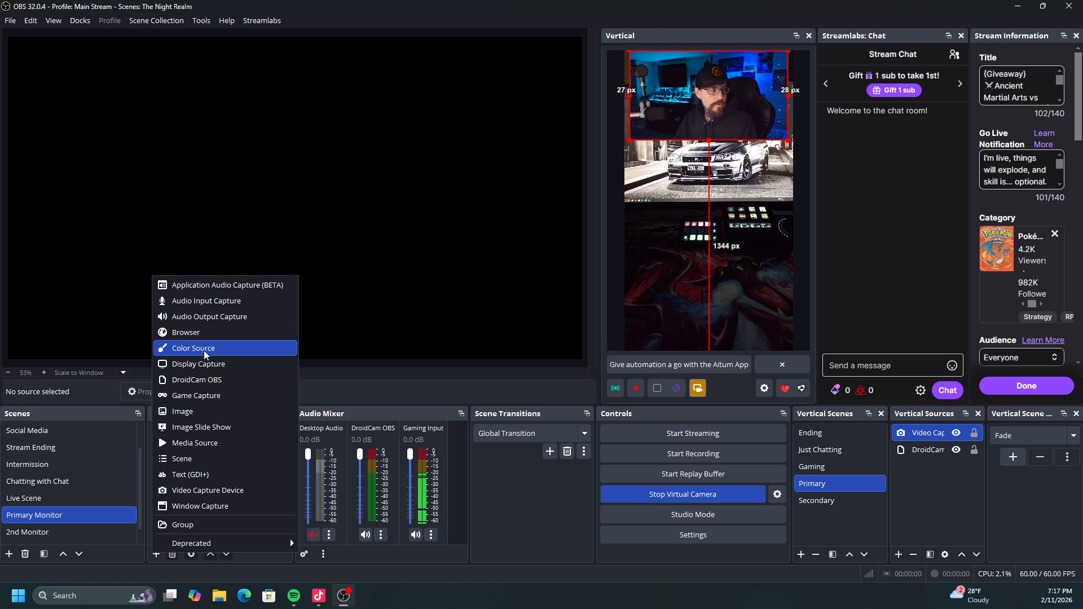
{"action": "left_click", "coordinate": [212, 380]}
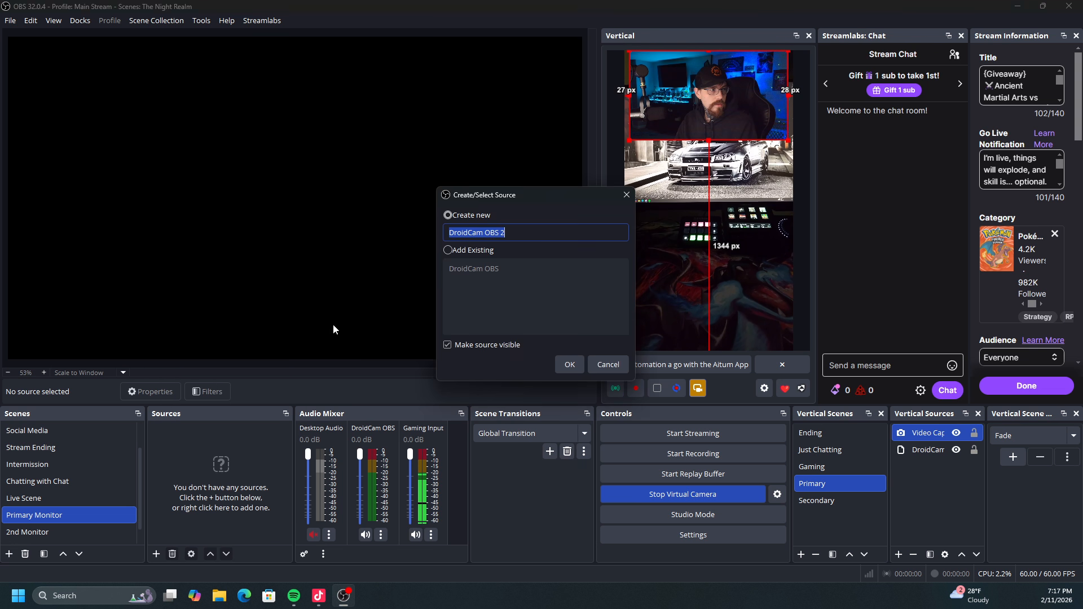
{"action": "left_click", "coordinate": [560, 361]}
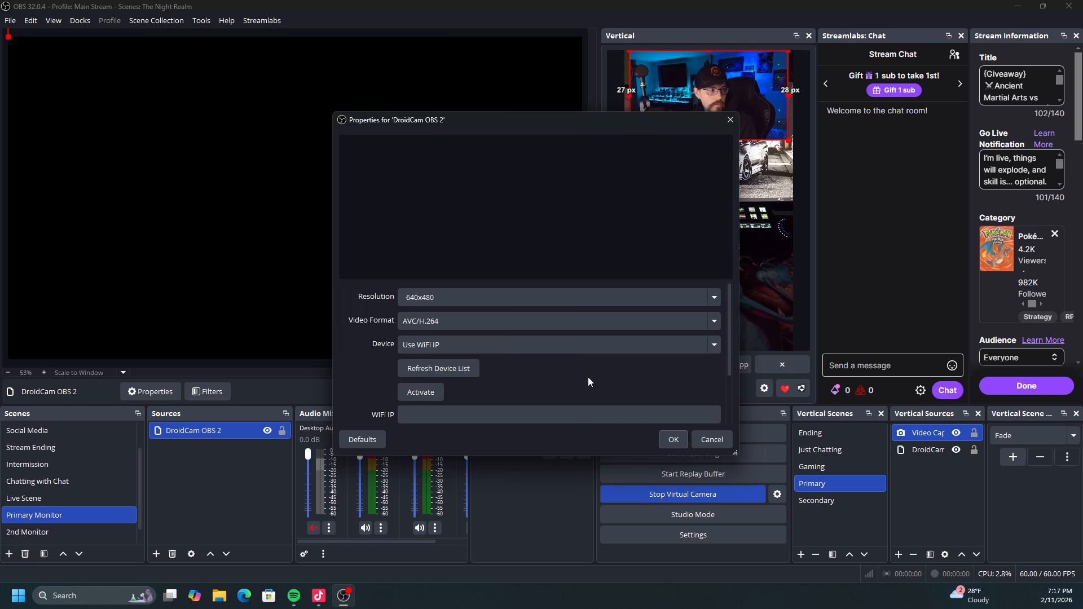
{"action": "left_click", "coordinate": [713, 442]}
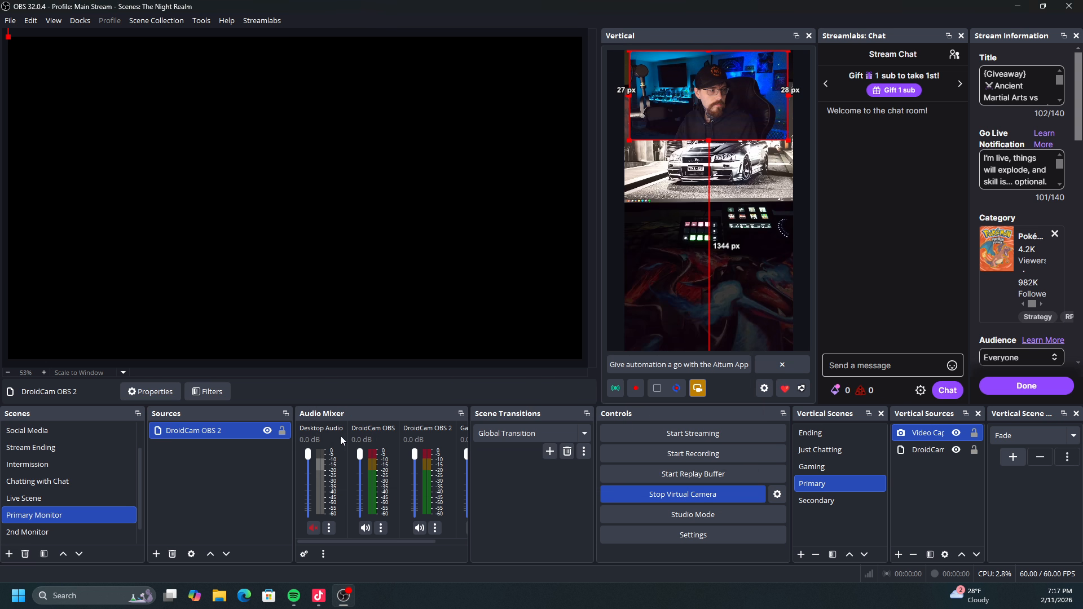
{"action": "right_click", "coordinate": [267, 433]}
{"action": "left_click", "coordinate": [301, 384]}
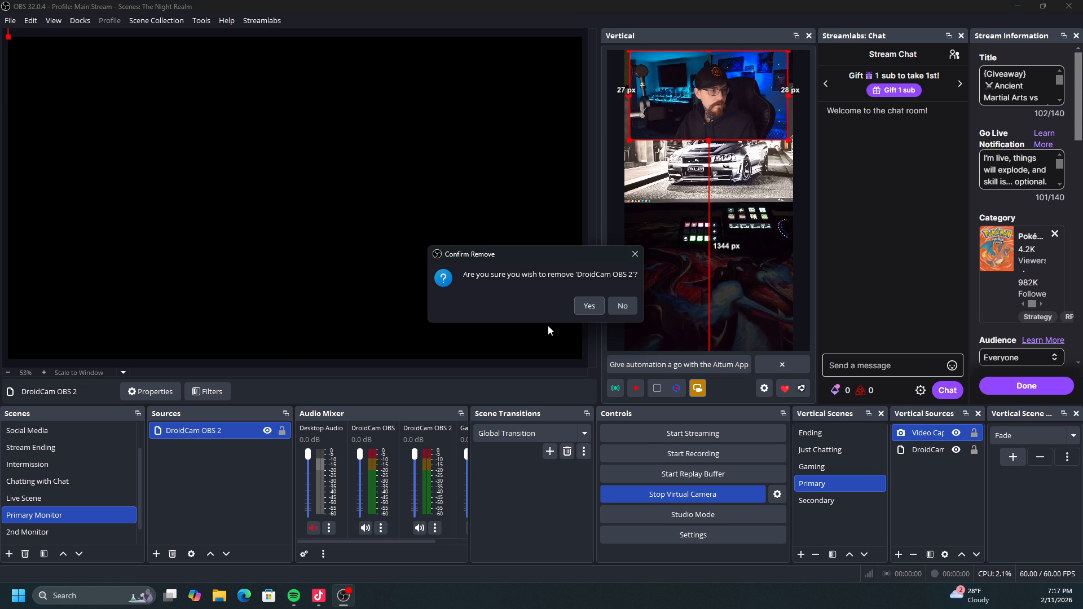
{"action": "left_click", "coordinate": [588, 307]}
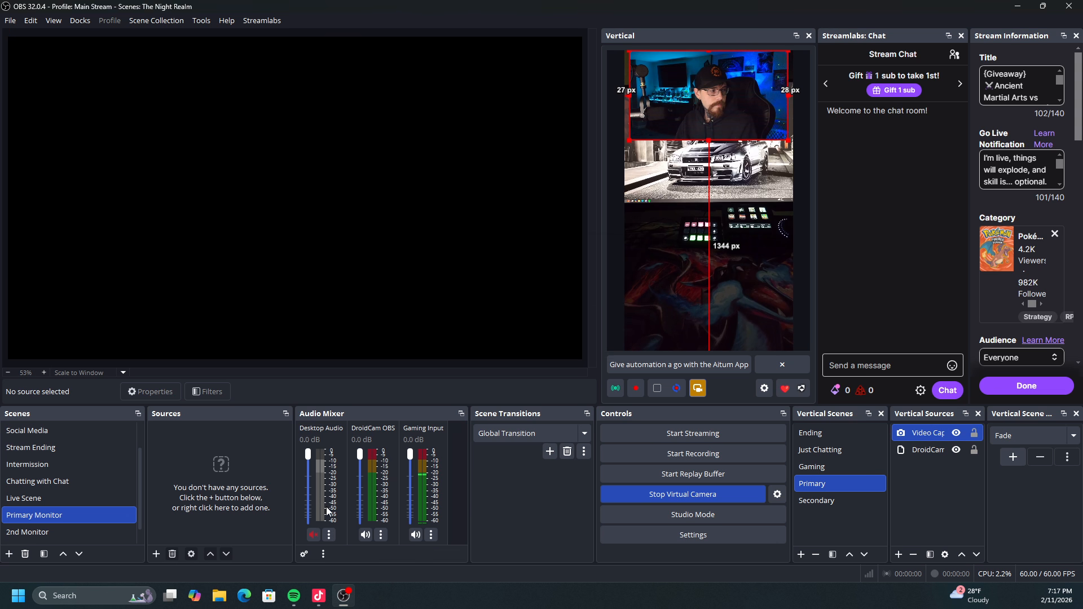
In OBS, add the existing DroidCam OBS source to the Primary Monitor scene.
{"action": "left_click", "coordinate": [156, 554]}
{"action": "left_click", "coordinate": [214, 389]}
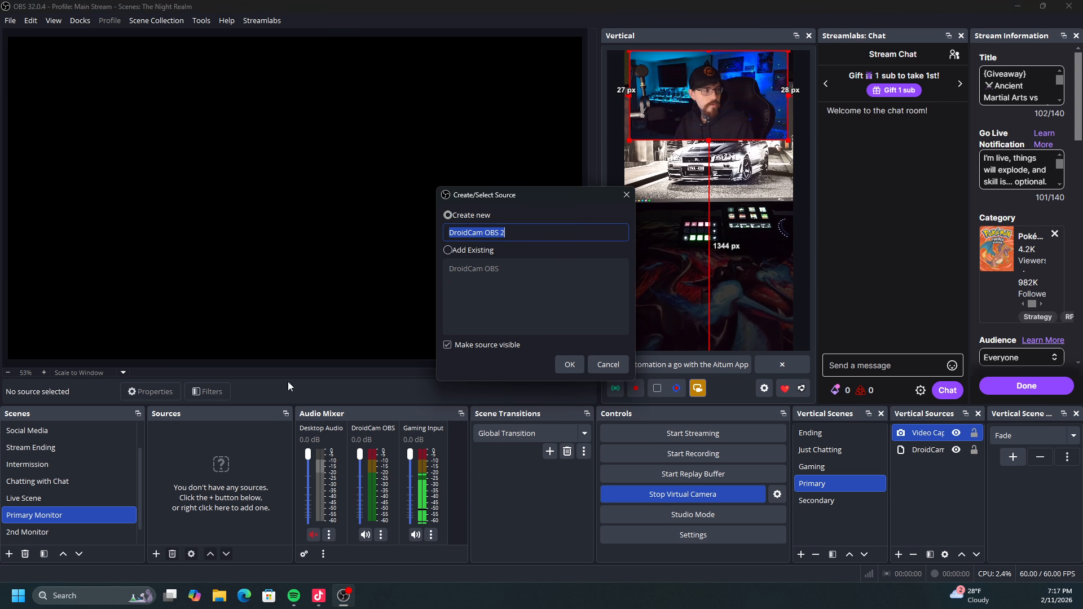
{"action": "left_click", "coordinate": [459, 252]}
{"action": "left_click", "coordinate": [453, 269]}
{"action": "left_click", "coordinate": [558, 364]}
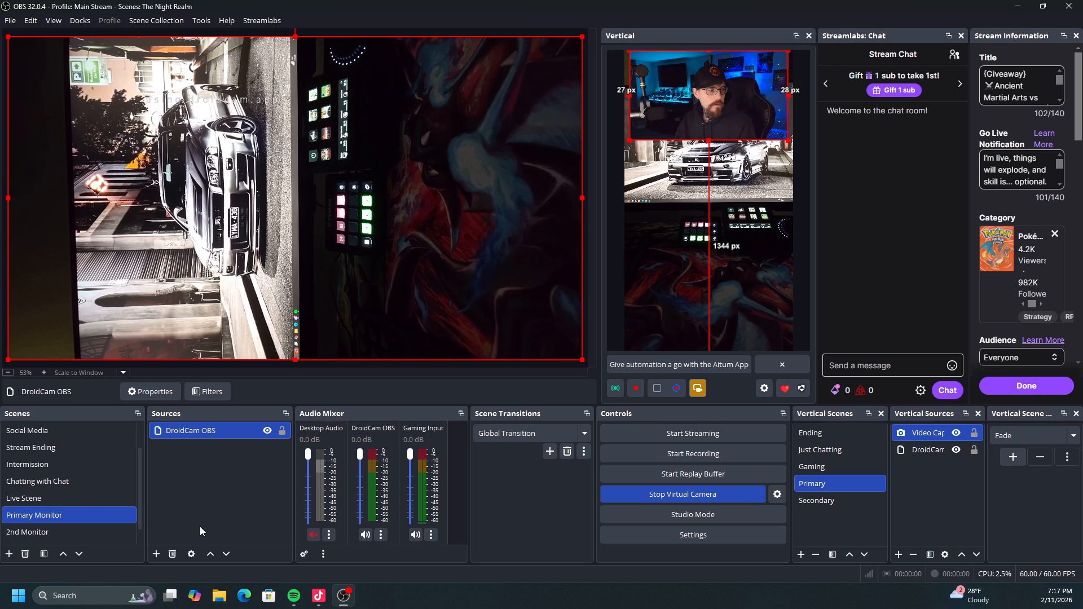
Rotate the main canvas's DroidCam OBS source 90 degrees clockwise, then scale it down and place it about 694 px from the left edge.
{"action": "right_click", "coordinate": [303, 241]}
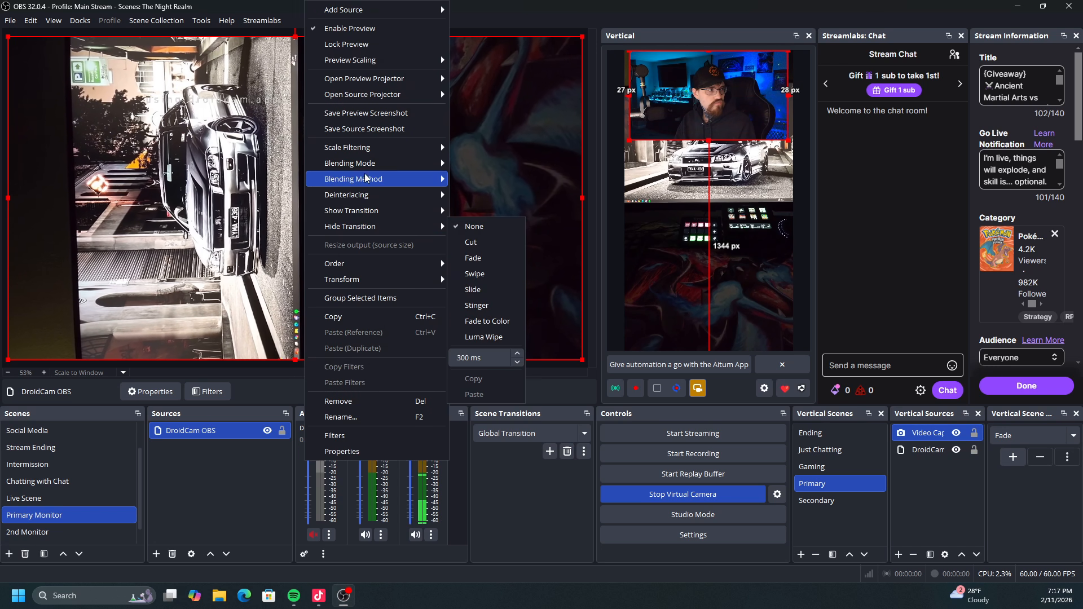
{"action": "mouse_move", "coordinate": [395, 280]}
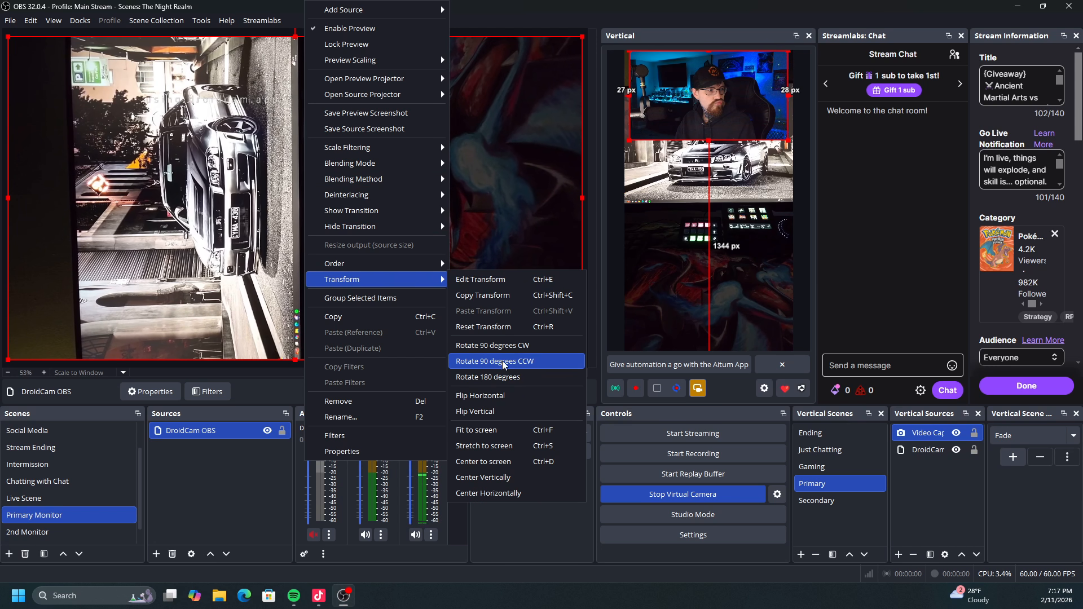
{"action": "left_click", "coordinate": [492, 345]}
{"action": "left_click_drag", "start_coordinate": [373, 192], "coordinate": [529, 305]}
{"action": "left_click_drag", "start_coordinate": [573, 72], "coordinate": [451, 198]}
{"action": "left_click_drag", "start_coordinate": [396, 285], "coordinate": [388, 139]}
{"action": "left_click_drag", "start_coordinate": [431, 298], "coordinate": [483, 161]}
{"action": "left_click_drag", "start_coordinate": [468, 231], "coordinate": [390, 230]}
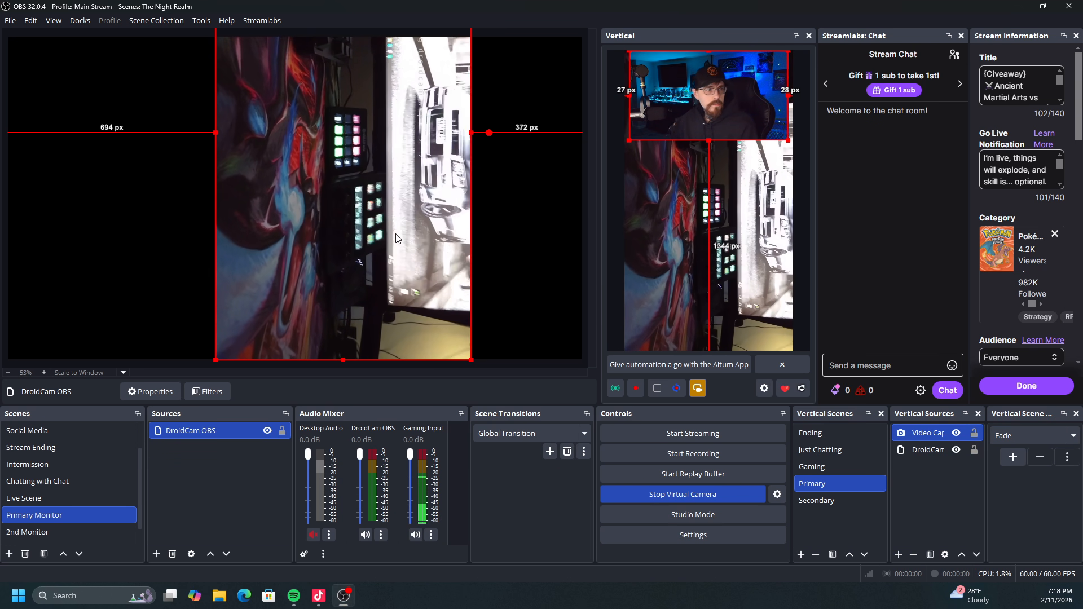
Rotate the vertical canvas's DroidCam OBS source 90 degrees counterclockwise, then move and enlarge it to fill the area below the webcam.
{"action": "left_click", "coordinate": [649, 288]}
{"action": "right_click", "coordinate": [650, 289]}
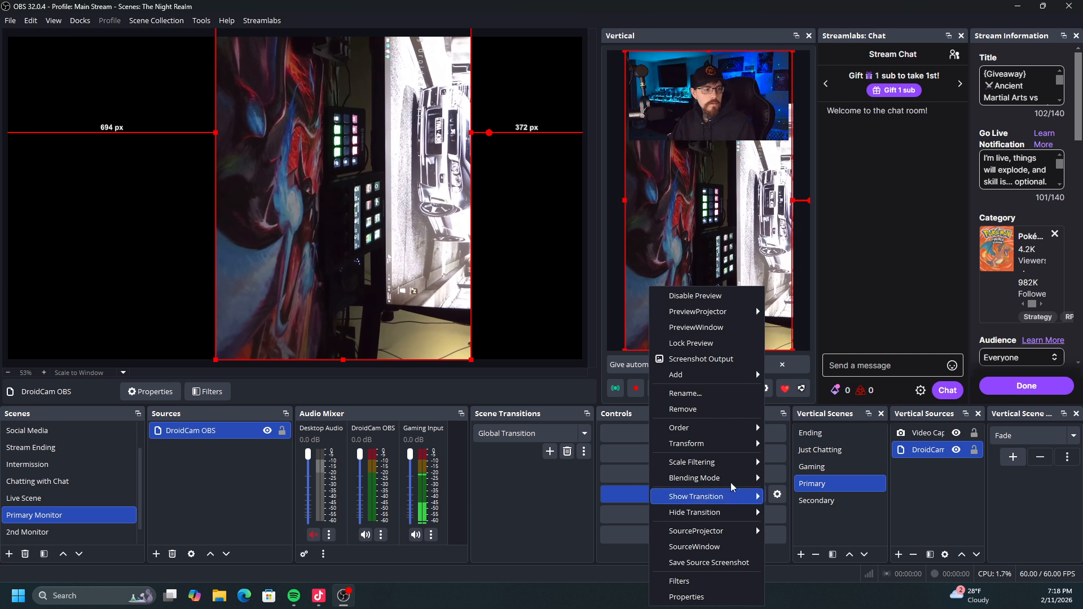
{"action": "mouse_move", "coordinate": [717, 427]}
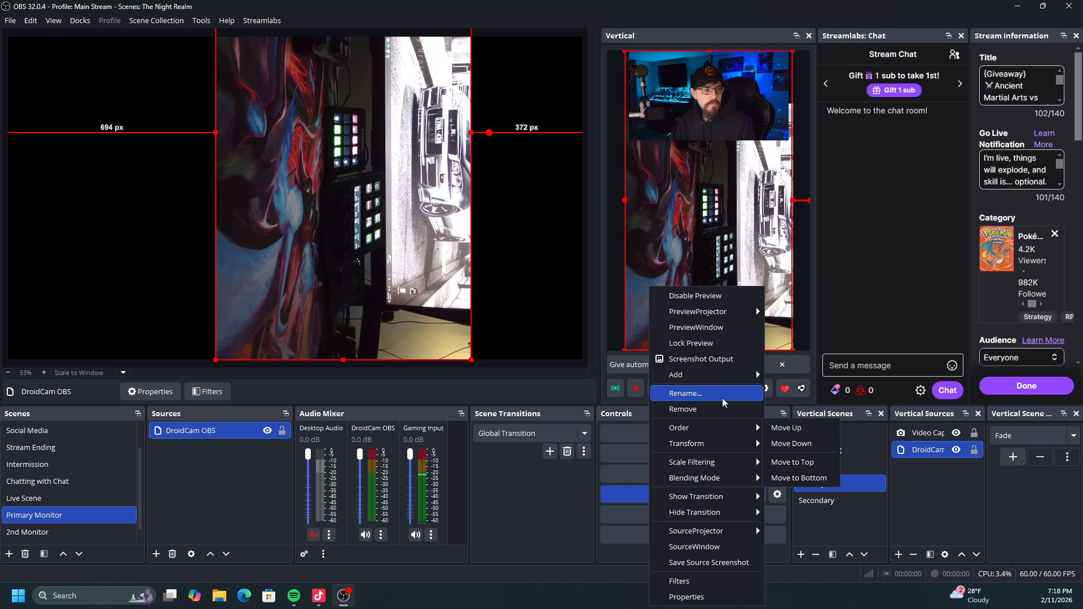
{"action": "left_click", "coordinate": [807, 452]}
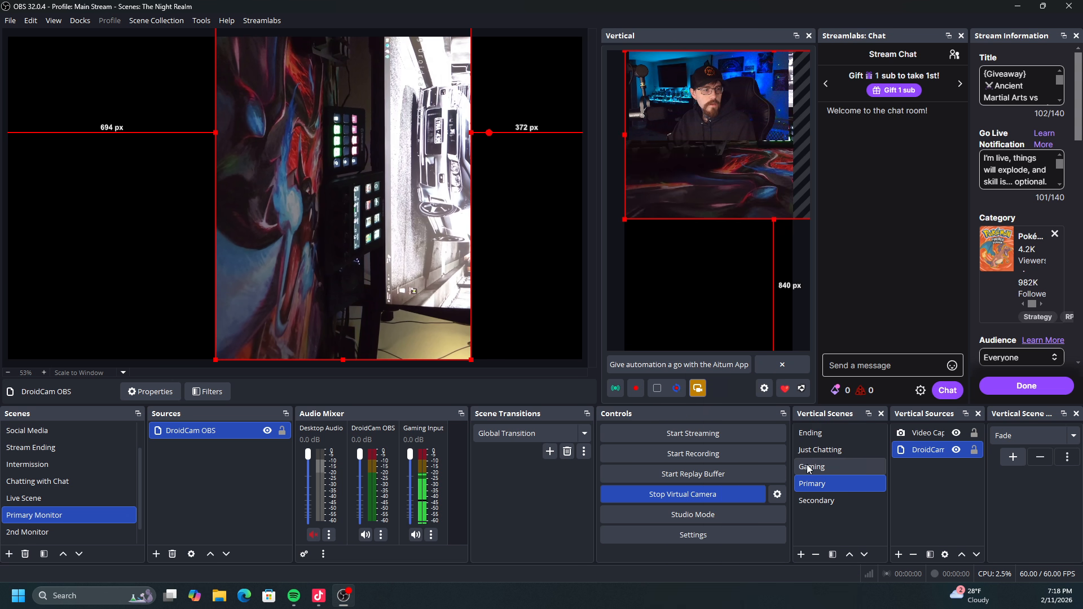
{"action": "left_click_drag", "start_coordinate": [659, 172], "coordinate": [658, 303]}
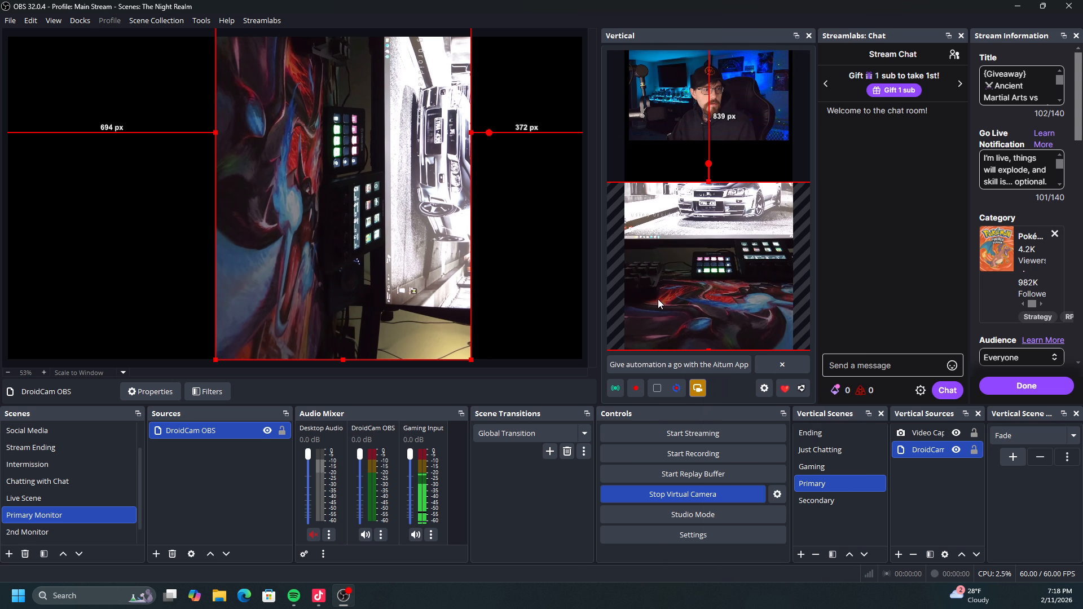
{"action": "left_click_drag", "start_coordinate": [704, 188], "coordinate": [702, 211]}
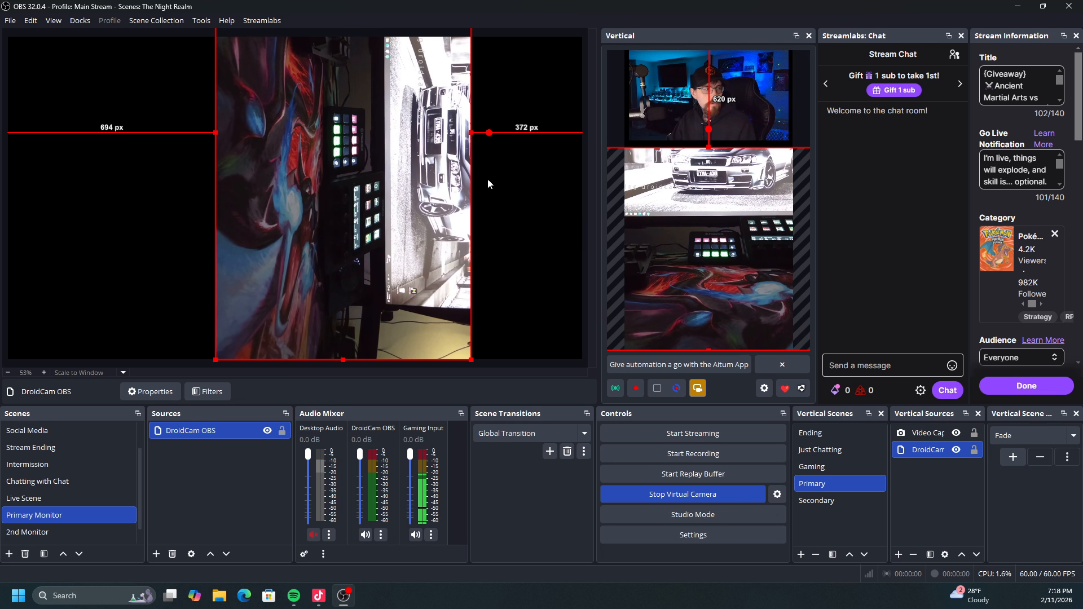
Try rotating the main canvas's DroidCam OBS source 90 degrees clockwise, and rotate it back.
{"action": "right_click", "coordinate": [389, 226]}
{"action": "mouse_move", "coordinate": [465, 288]}
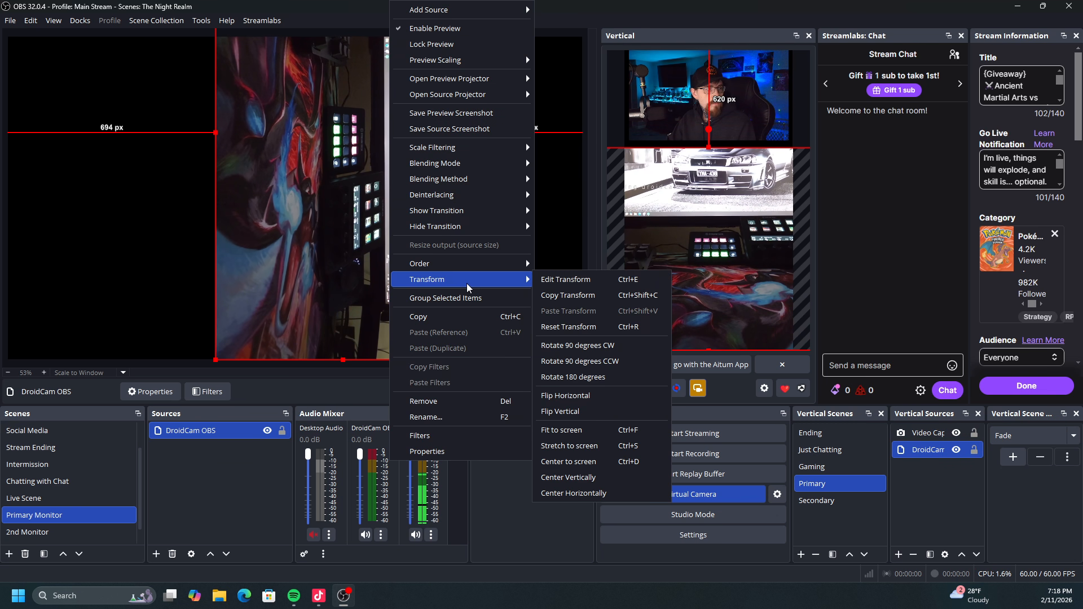
{"action": "left_click", "coordinate": [579, 345]}
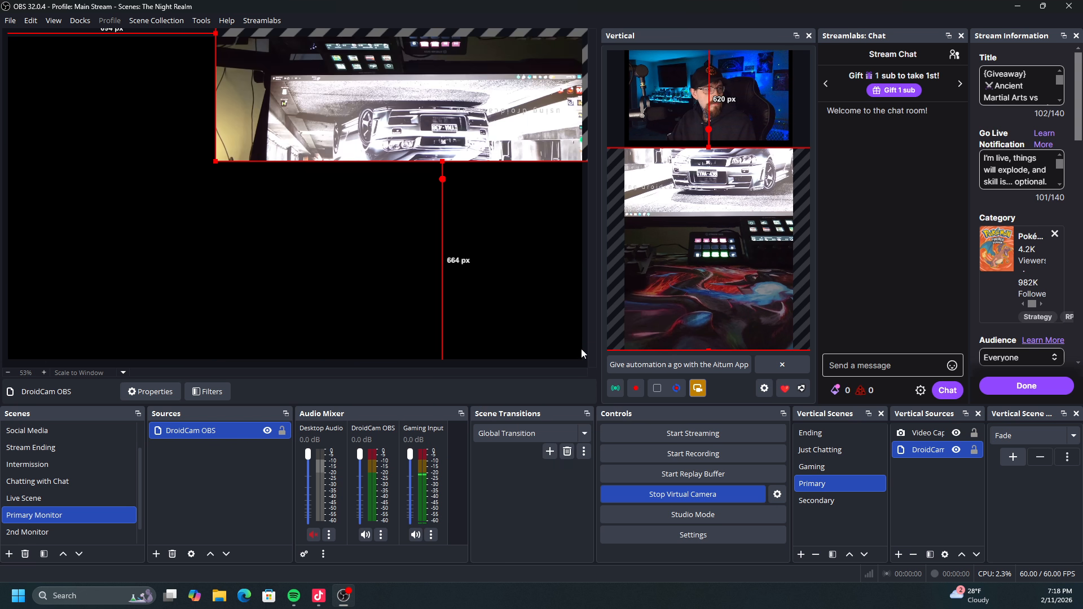
{"action": "right_click", "coordinate": [441, 141]}
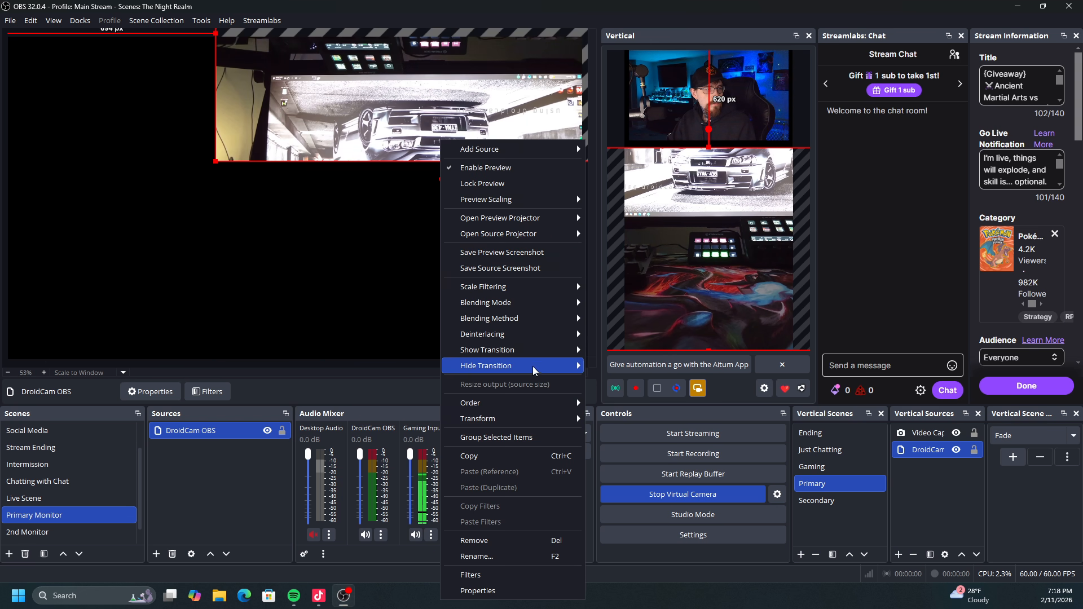
{"action": "mouse_move", "coordinate": [525, 418]}
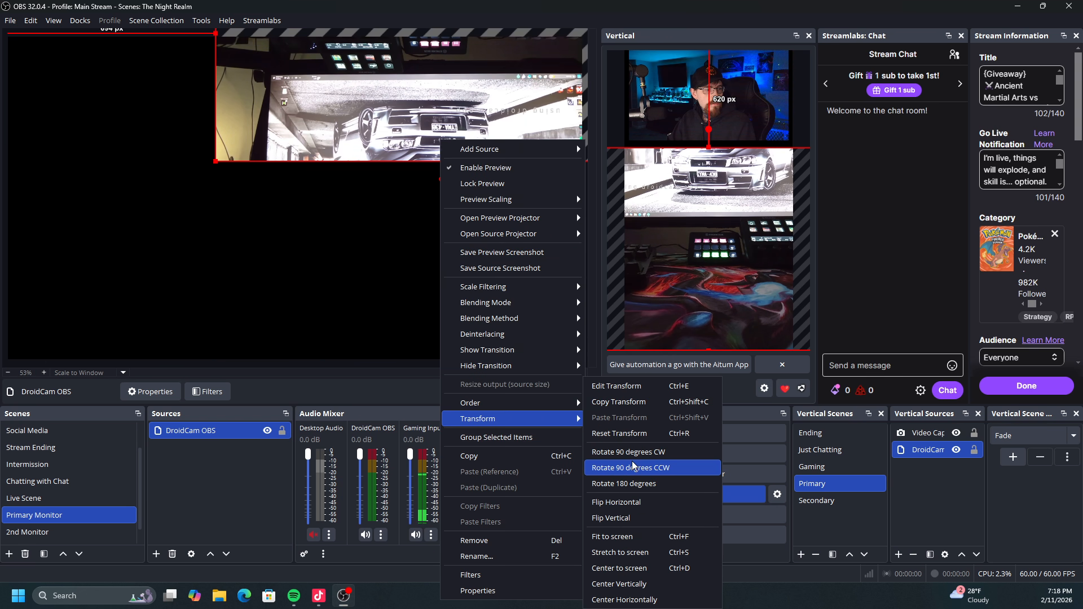
{"action": "left_click", "coordinate": [649, 467]}
Rotate the main canvas's DroidCam OBS source 90 degrees counterclockwise and move it about 321 px from the left and 154 px from the top.
{"action": "right_click", "coordinate": [434, 286]}
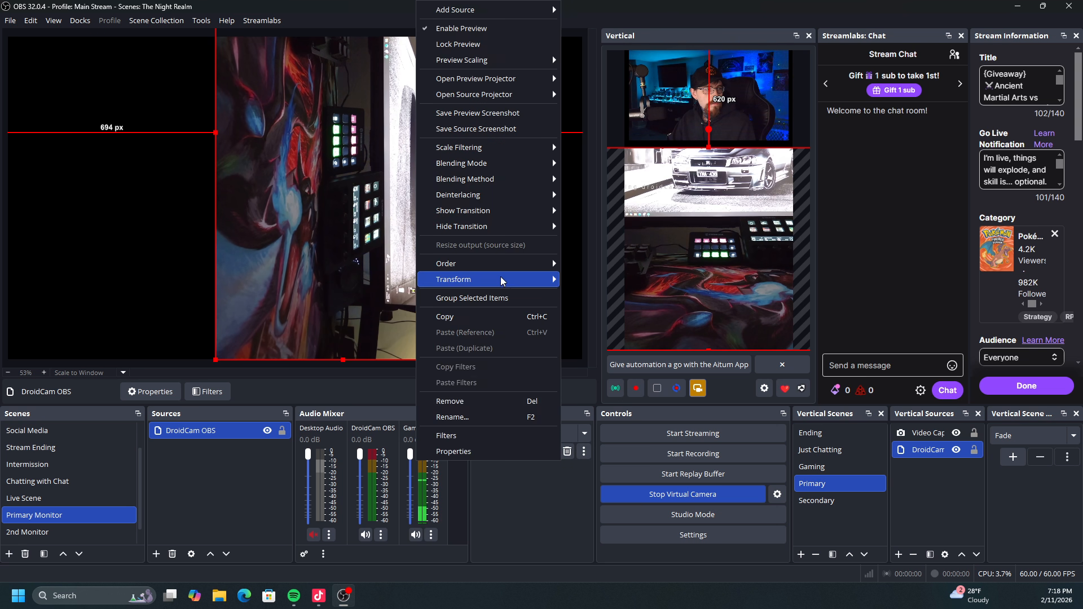
{"action": "mouse_move", "coordinate": [502, 286]}
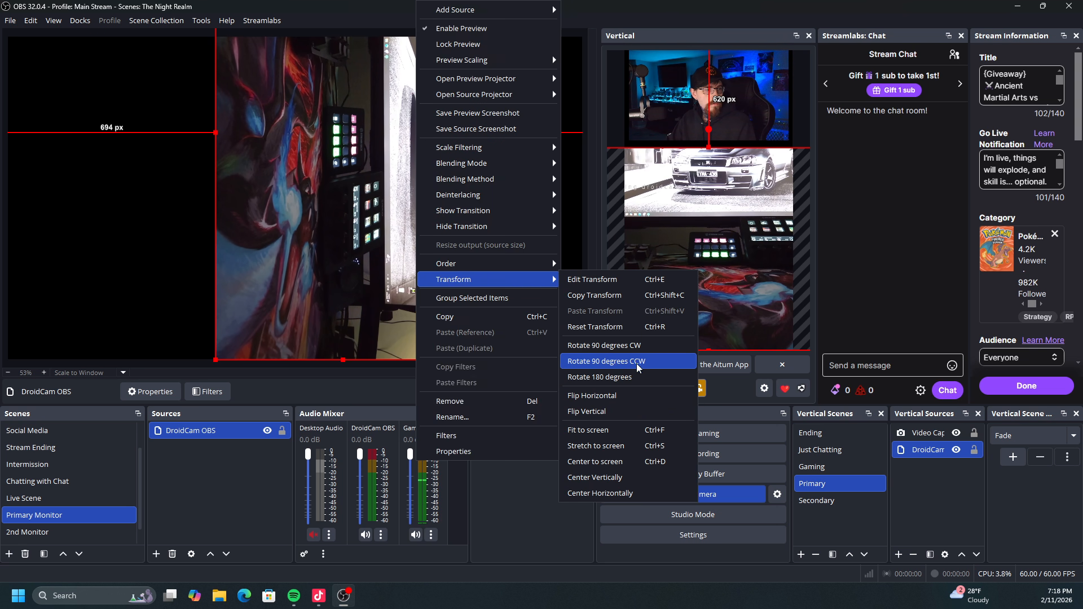
{"action": "left_click", "coordinate": [636, 363]}
{"action": "left_click_drag", "start_coordinate": [398, 129], "coordinate": [290, 297]}
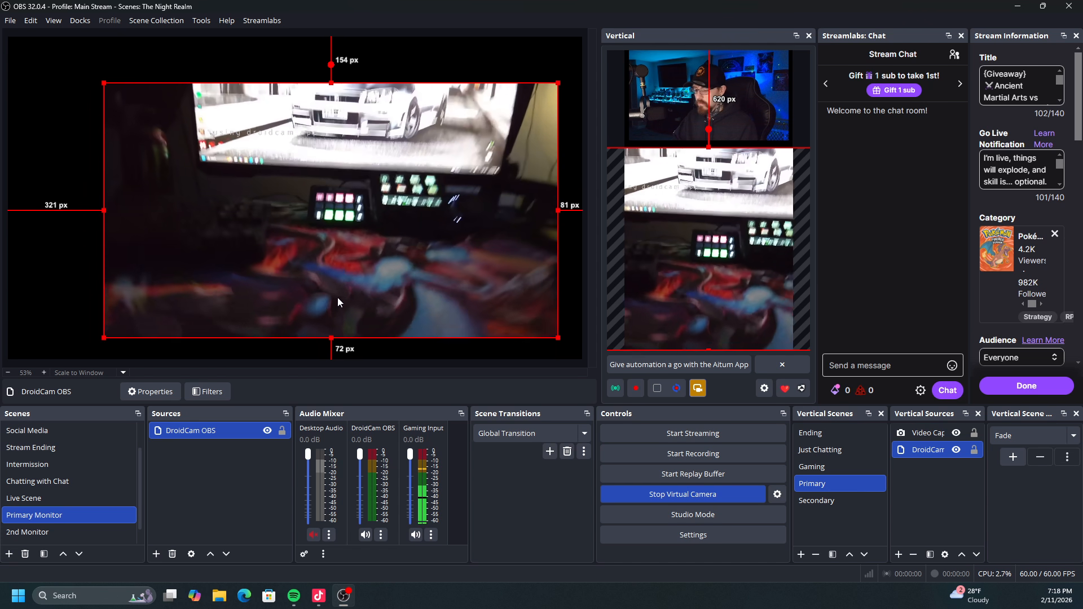